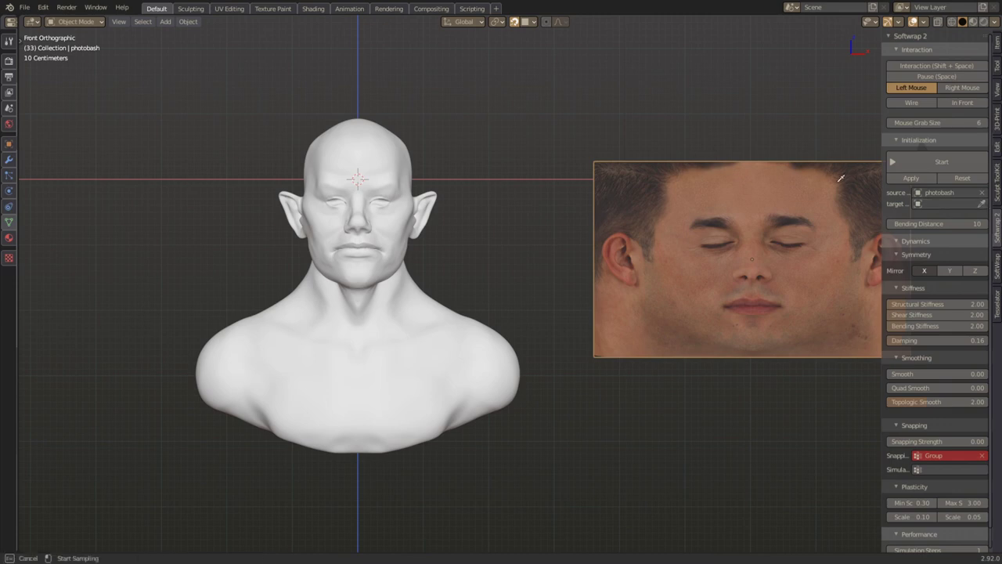
- Set the bust model as the Softwrap target object for the photobash plane
click(382, 187)
shift+middle_drag(684, 264, 461, 267)
scroll(461, 267, up, 3)
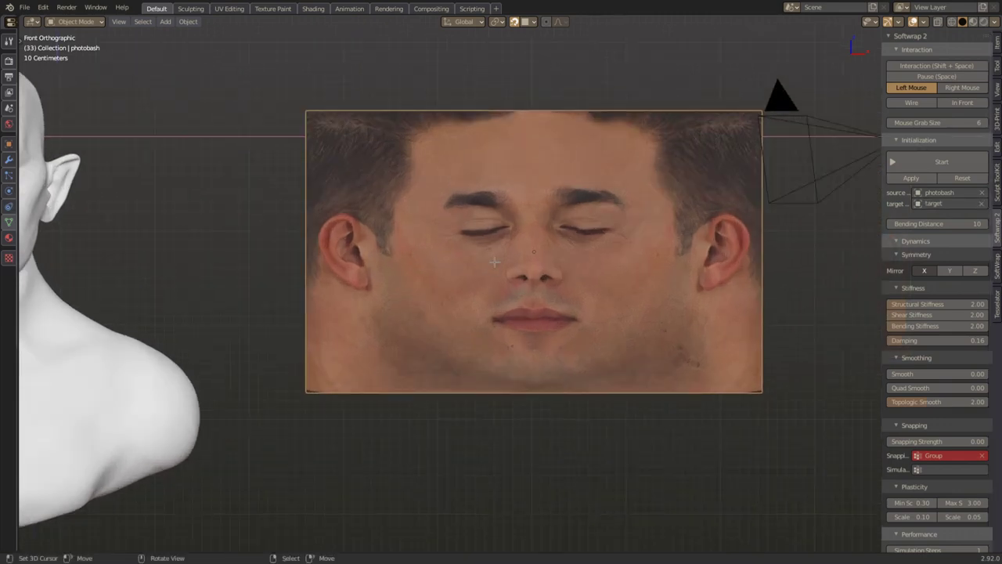
- Enter Edit Mode on the photobash plane and add one centred vertical loop cut through the face
key(Tab)
click(575, 76)
right_click(574, 76)
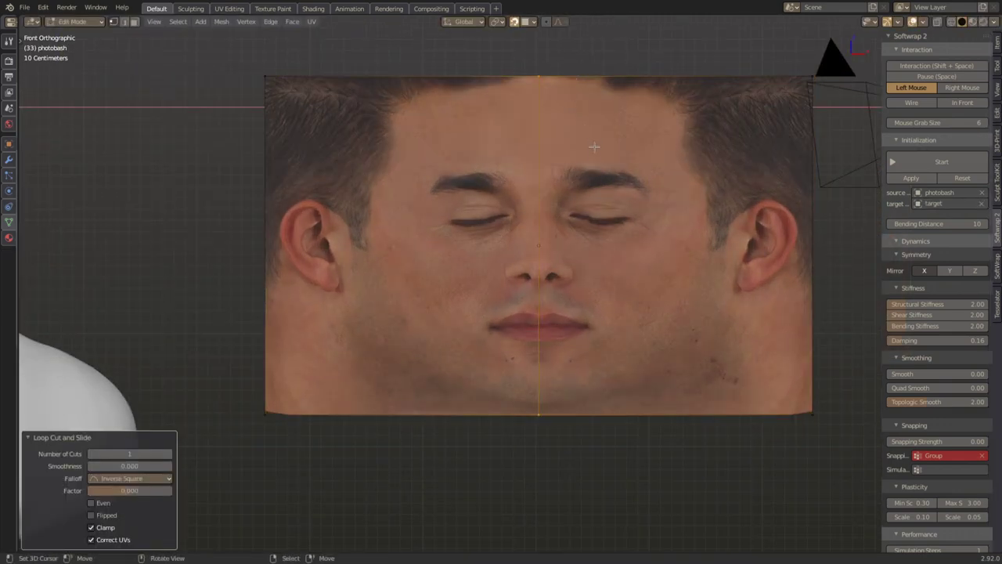
- Subdivide the whole photobash plane repeatedly into a dense grid, using one cut each time
key(a)
key(a)
key(w)
click(573, 171)
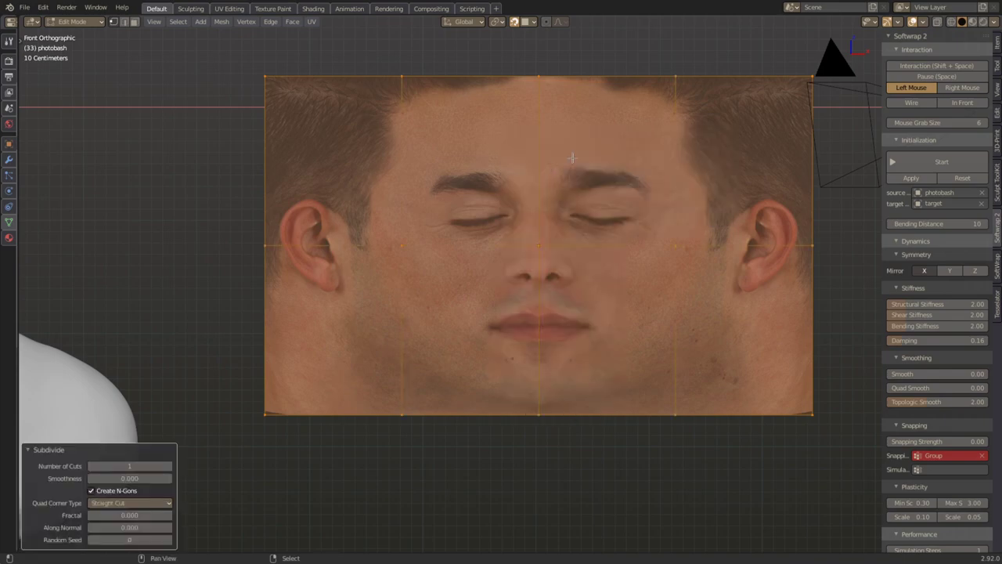
key(shift+r)
key(shift+r)
key(shift+r)
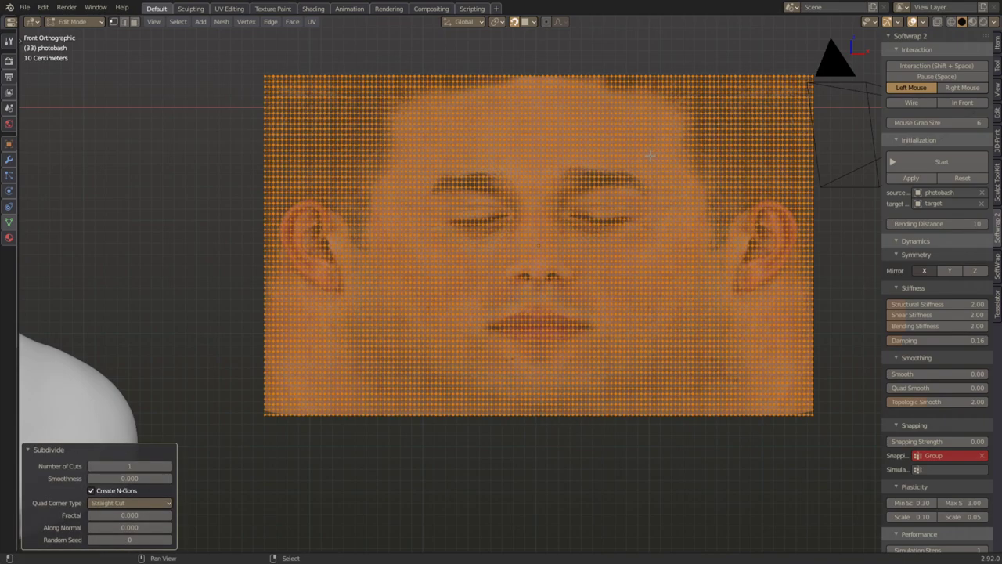
- Try one further subdivision of the whole plane and undo it
key(shift+r)
scroll(622, 190, up, 3)
shift+middle_drag(290, 190, 178, 217)
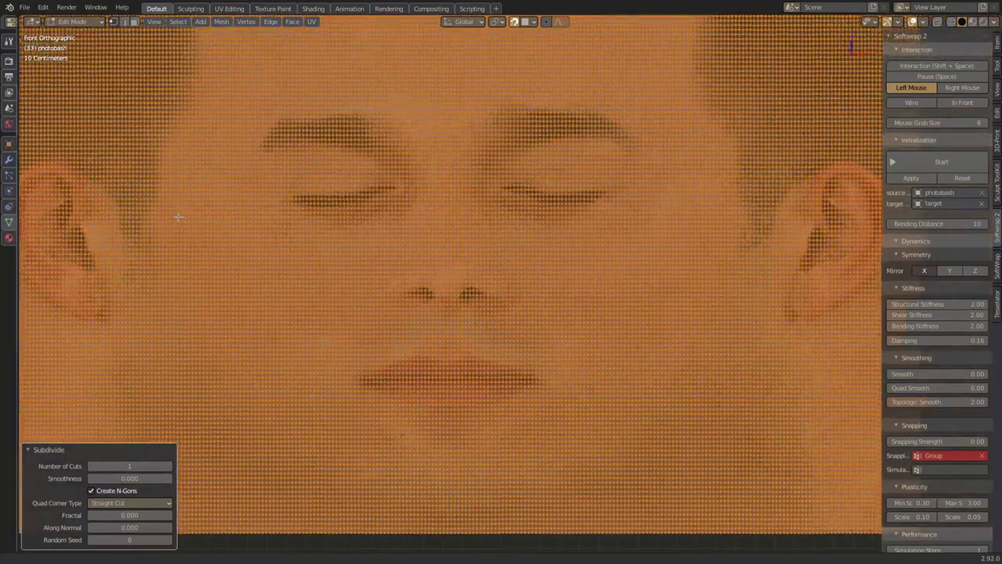
key(ctrl+z)
- Return the photobash plane to Object Mode and clear its location so it sits at the world origin
scroll(353, 197, down, 1)
shift+middle_drag(326, 199, 456, 199)
scroll(254, 182, down, 2)
scroll(440, 218, down, 2)
key(Tab)
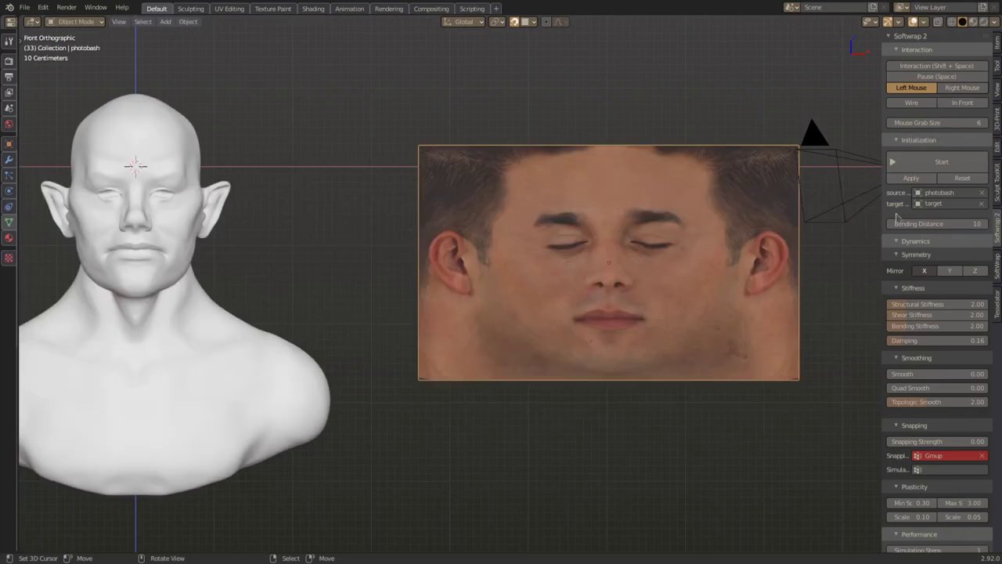
key(alt+g)
scroll(561, 241, down, 2)
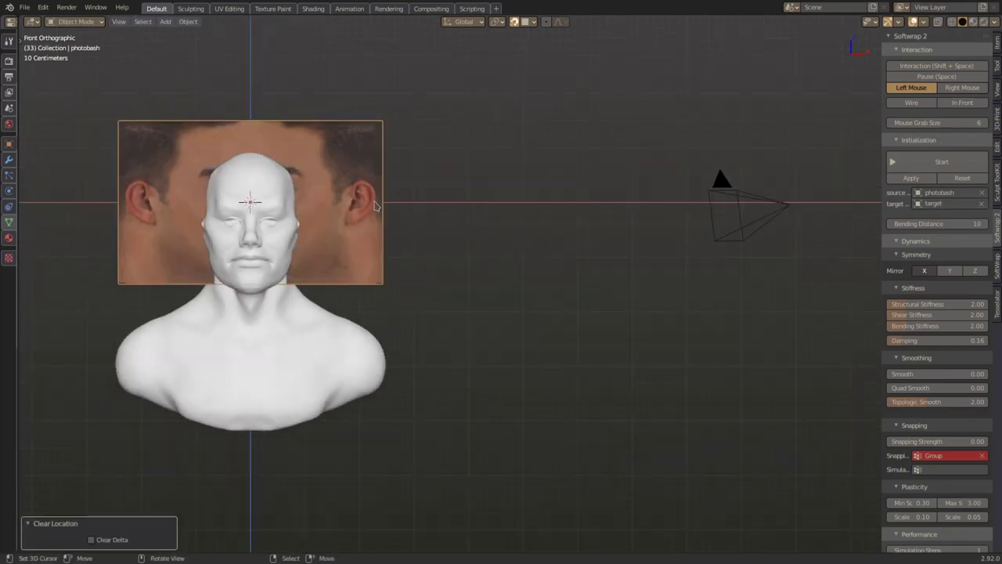
- Lower the photo plane about 0.5 m along Z and scale it to about 0.89 to match the head
key(g)
key(z)
click(569, 242)
key(s)
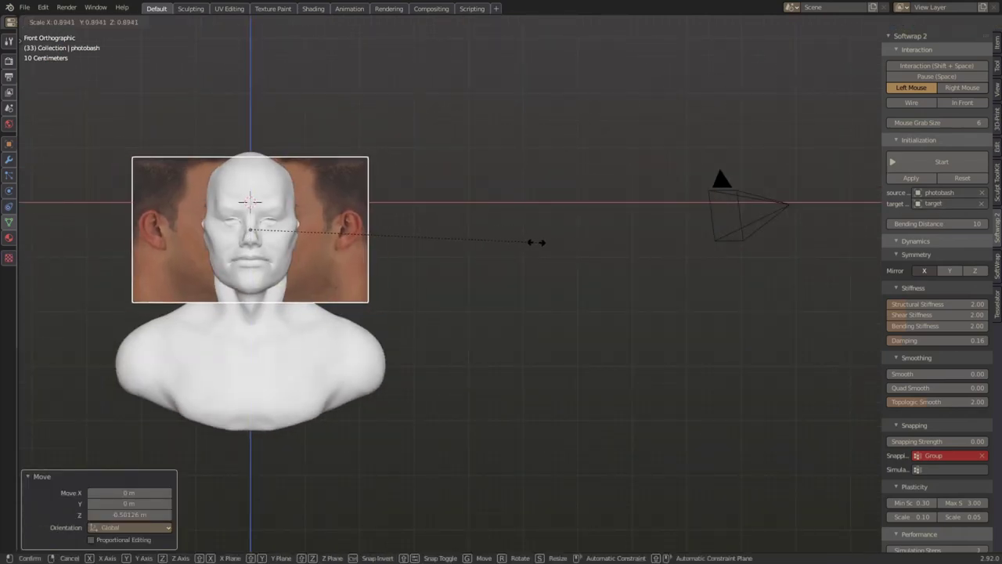
click(502, 256)
- Move the photo plane along the global Y axis until it stands behind the bust
key(KP_3)
key(g)
key(y)
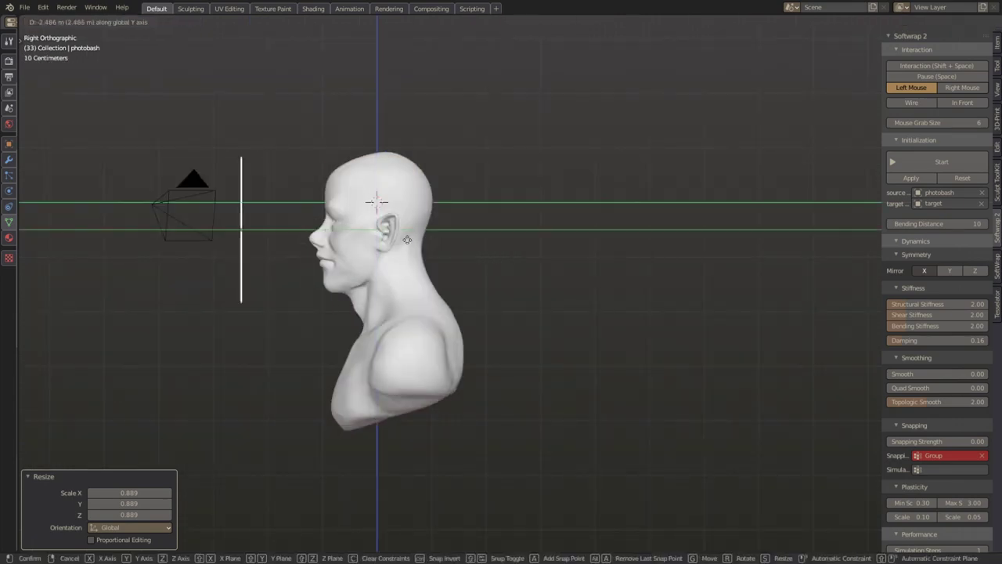
click(711, 228)
middle_drag(712, 228, 561, 227)
key(s)
click(531, 241)
key(KP_5)
shift+middle_drag(561, 227, 850, 274)
middle_drag(850, 274, 689, 224)
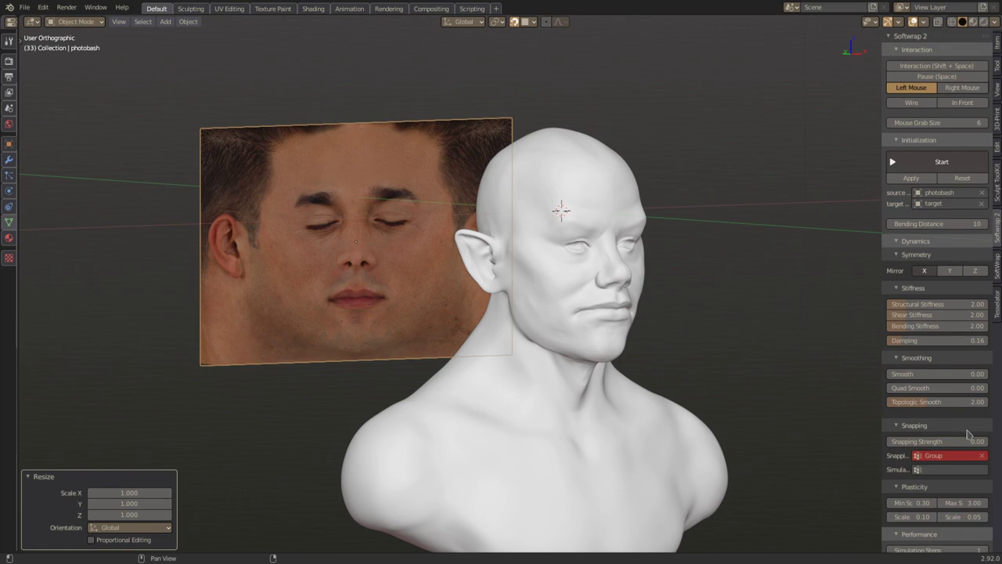
- Start the Softwrap simulation on the photo plane and clear its snapping group
click(983, 469)
mouse_move(452, 327)
middle_down()
mouse_move(447, 308)
mouse_move(454, 337)
middle_up()
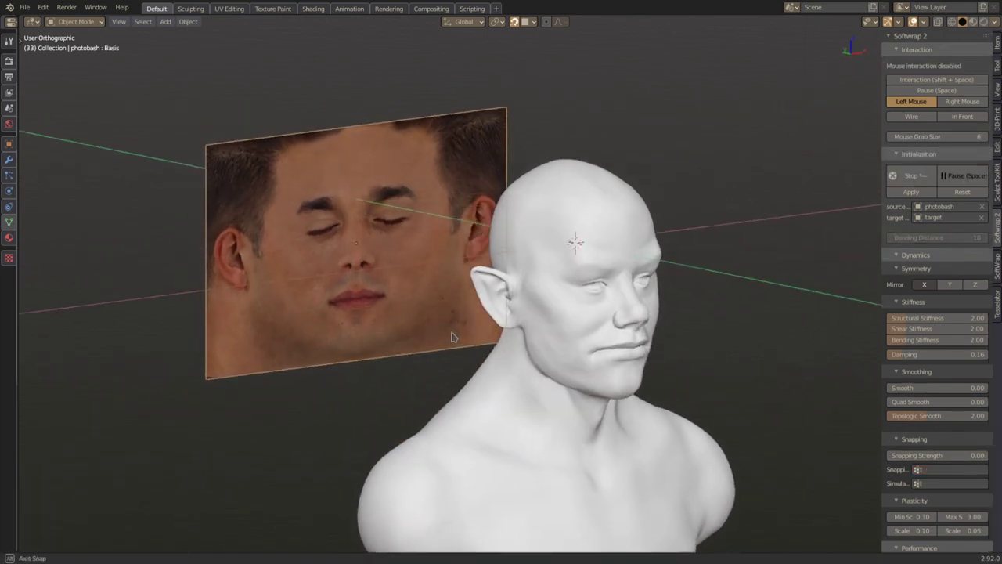
scroll(454, 337, up, 4)
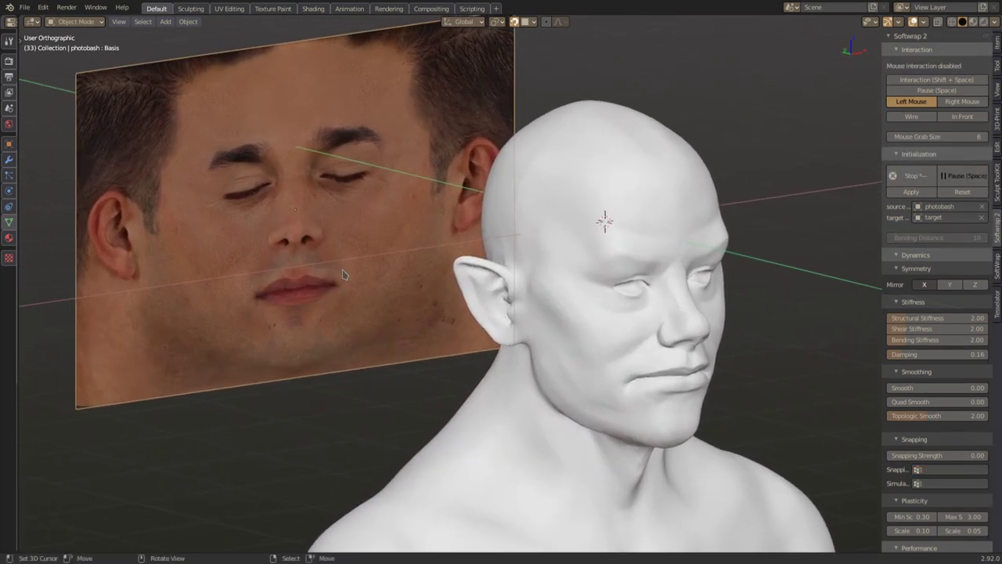
shift+middle_drag(205, 228, 310, 278)
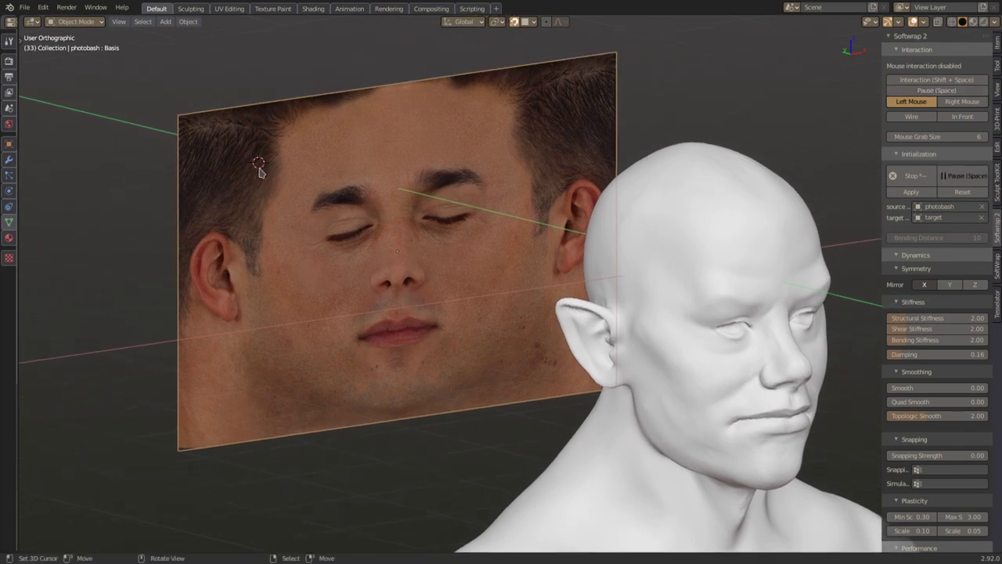
- Try repositioning the 3D cursor over the photo plane with Softwrap mouse interaction disabled
shift+right_drag(260, 173, 314, 201)
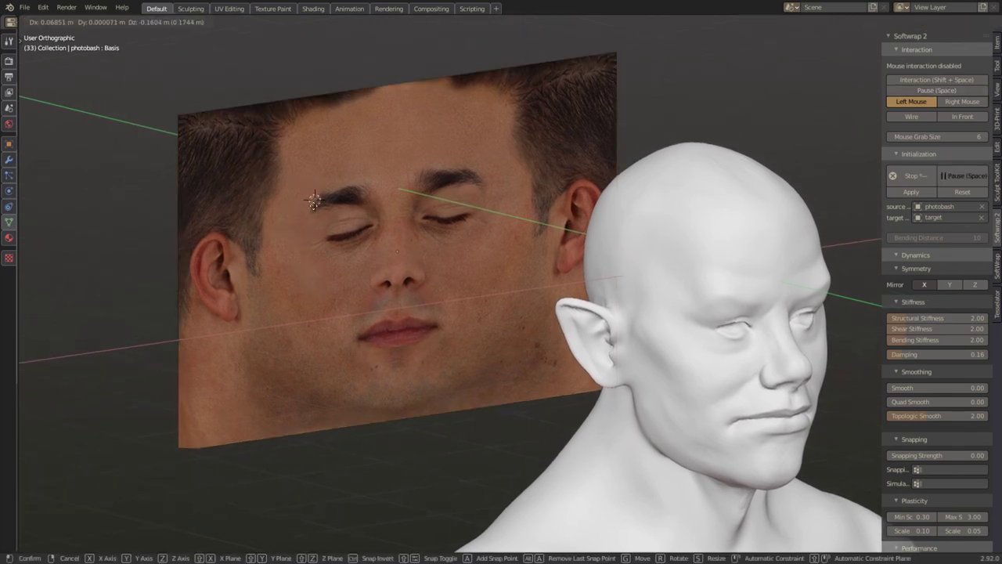
drag(284, 206, 285, 191)
scroll(289, 194, down, 1)
middle_drag(357, 210, 333, 236)
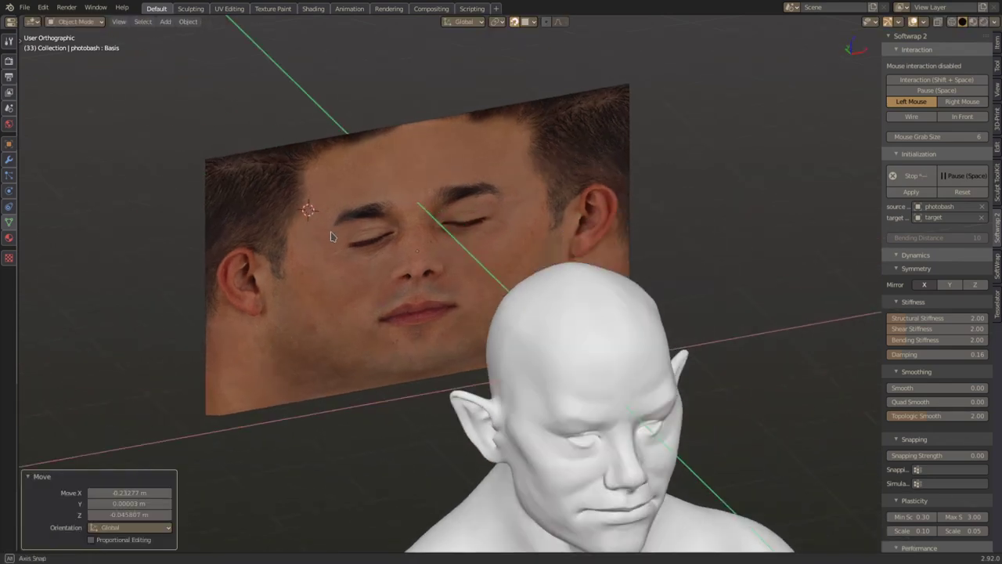
middle_drag(440, 303, 385, 325)
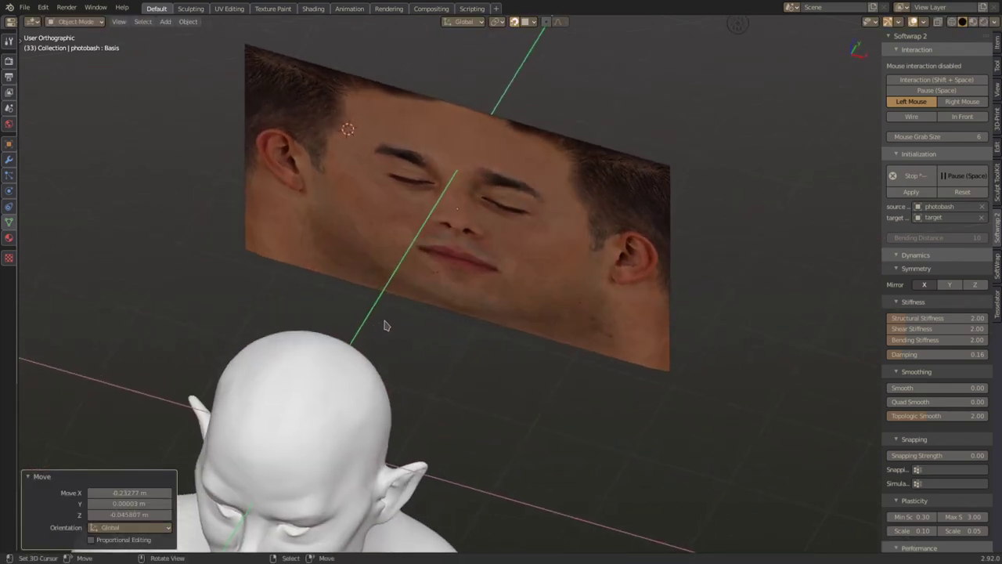
click(558, 271)
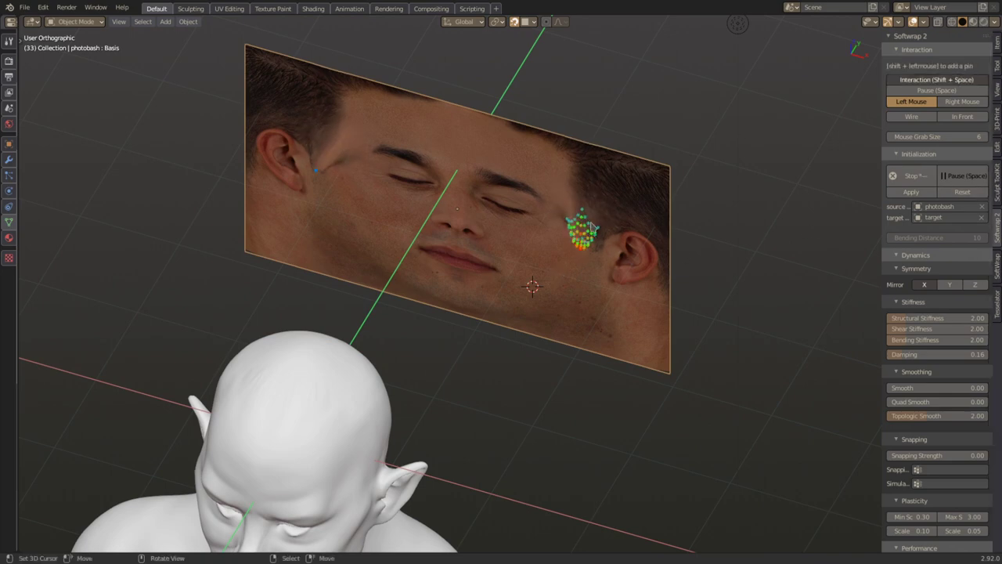
- Try pulling the photo mesh with Softwrap mouse interaction enabled, and reset the simulation
drag(593, 228, 589, 204)
right_click(295, 296)
middle_drag(295, 295, 372, 268)
drag(318, 278, 470, 435)
mouse_move(365, 339)
middle_down()
mouse_move(358, 307)
mouse_move(368, 312)
middle_up()
click(969, 196)
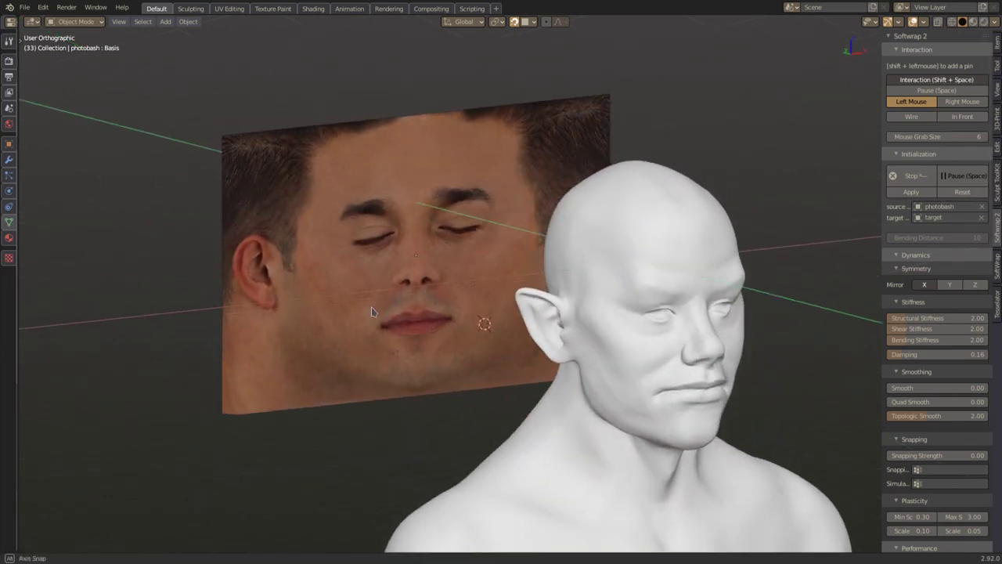
- Add a pin at the outer corner of the photo's left-hand eye, scale it about 3.37, and move it to the bust's matching corner
scroll(365, 312, up, 2)
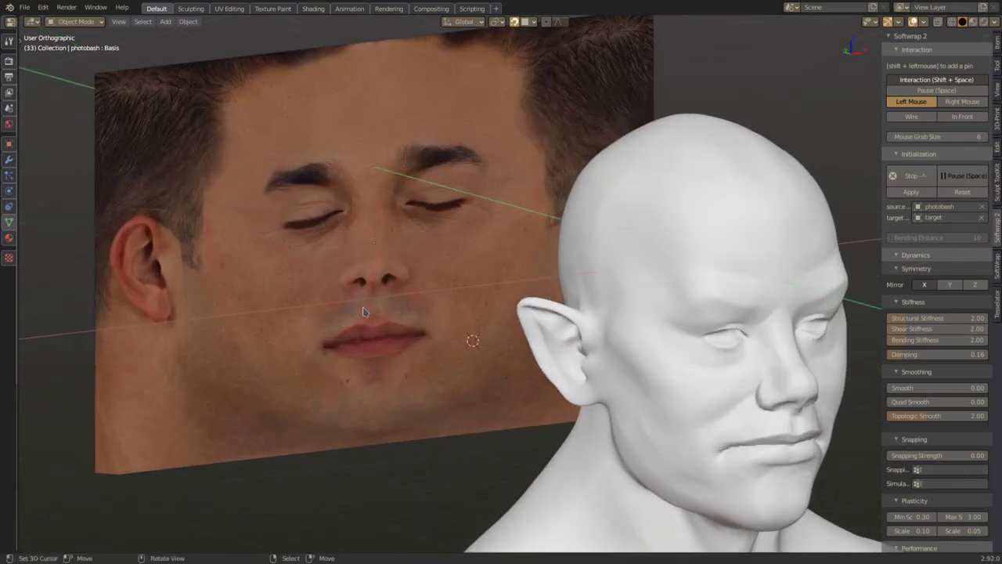
shift+click(288, 227)
key(s)
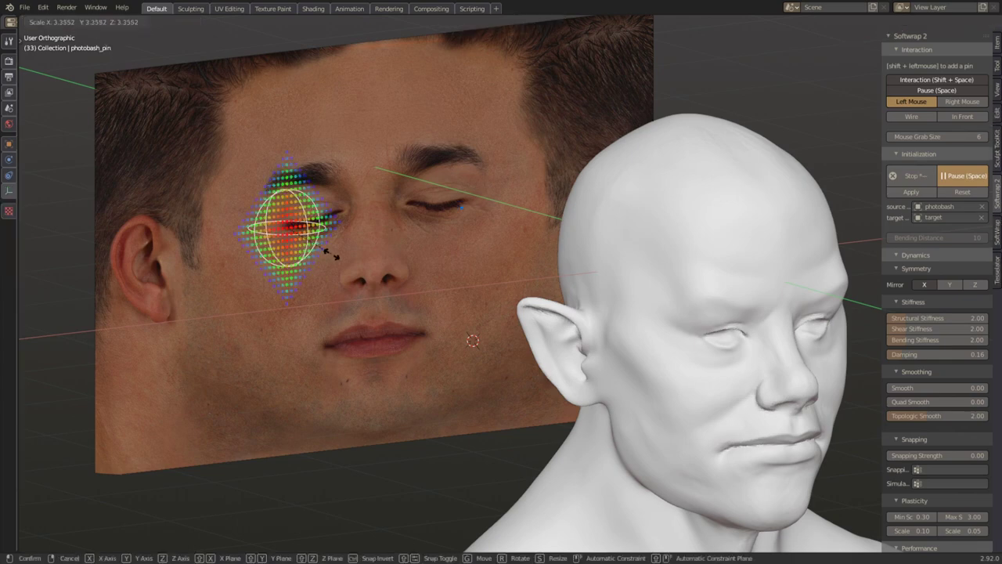
click(339, 255)
middle_drag(665, 317, 658, 306)
scroll(658, 306, up, 1)
key(g)
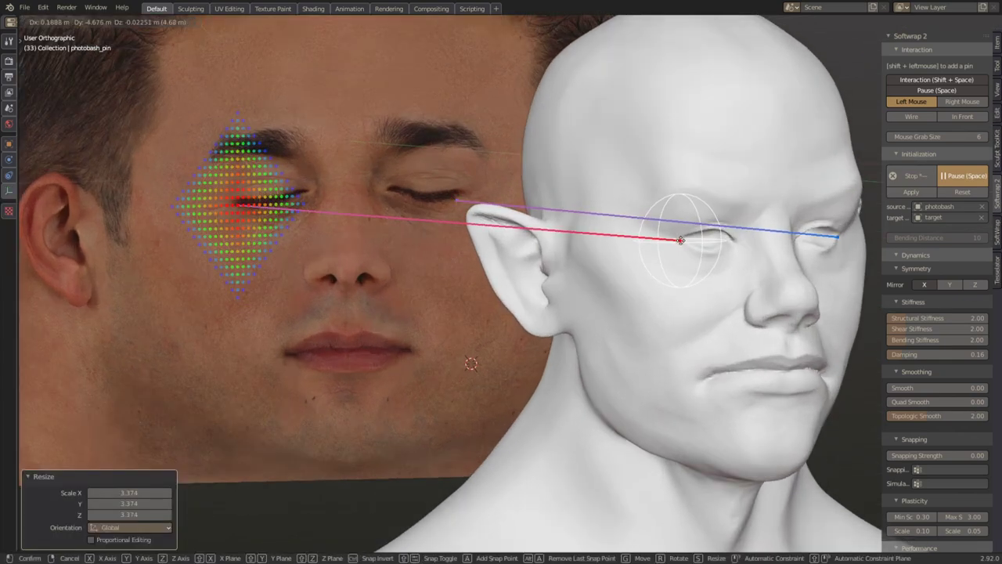
click(683, 240)
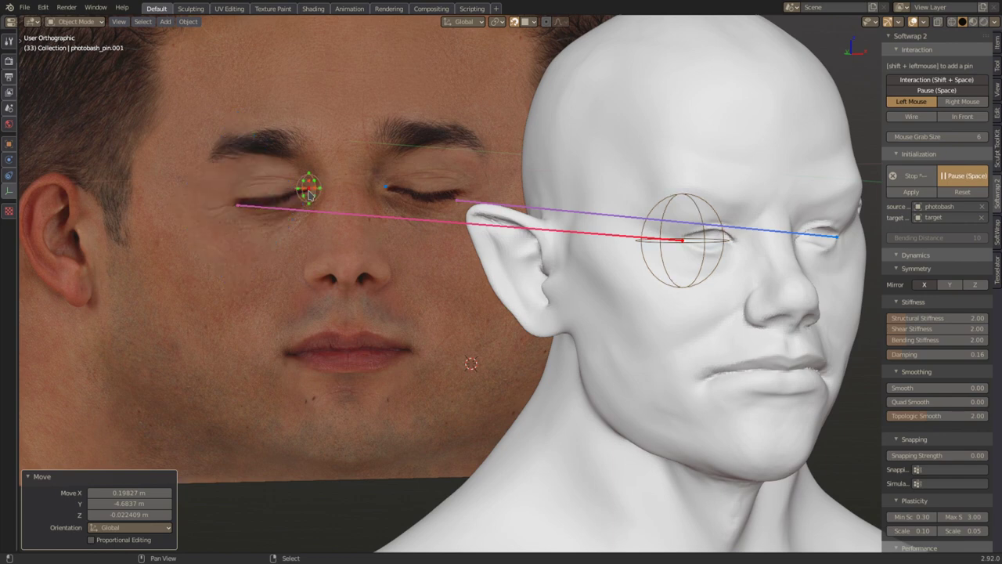
- Scale the pin at the photo's inner eye corner about 2.8 and place it on the bust's inner eye corner
key(s)
click(353, 287)
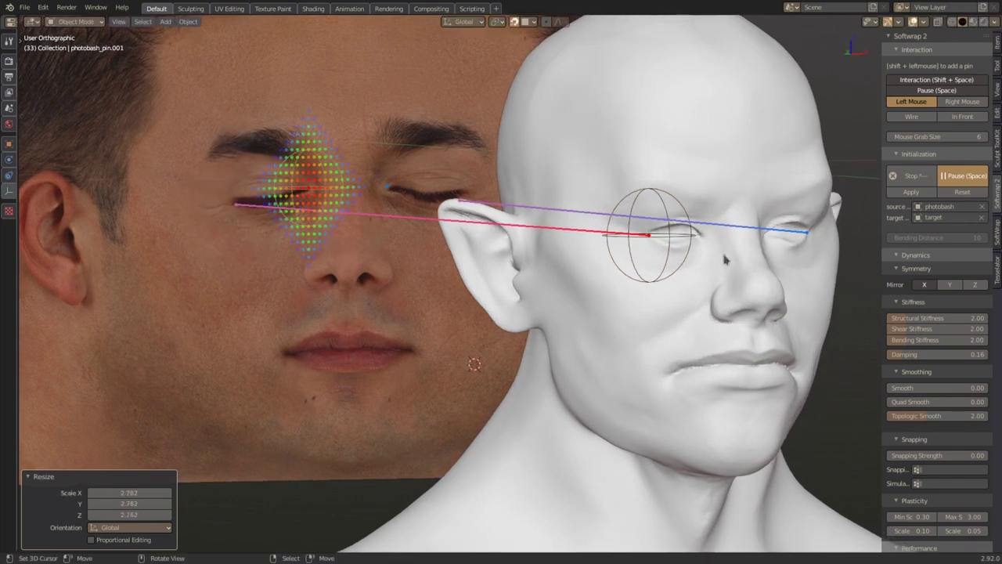
key(g)
click(700, 239)
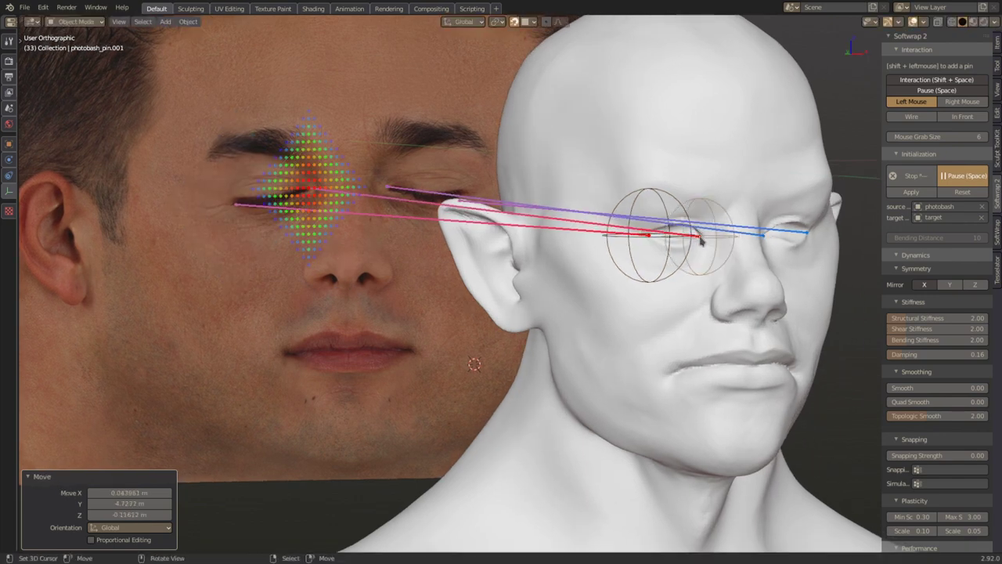
- Add a pin beside the photo's left-hand nostril, scale it about 3.7, and move it to the side of the bust's nose
shift+click(304, 273)
key(s)
click(354, 359)
key(g)
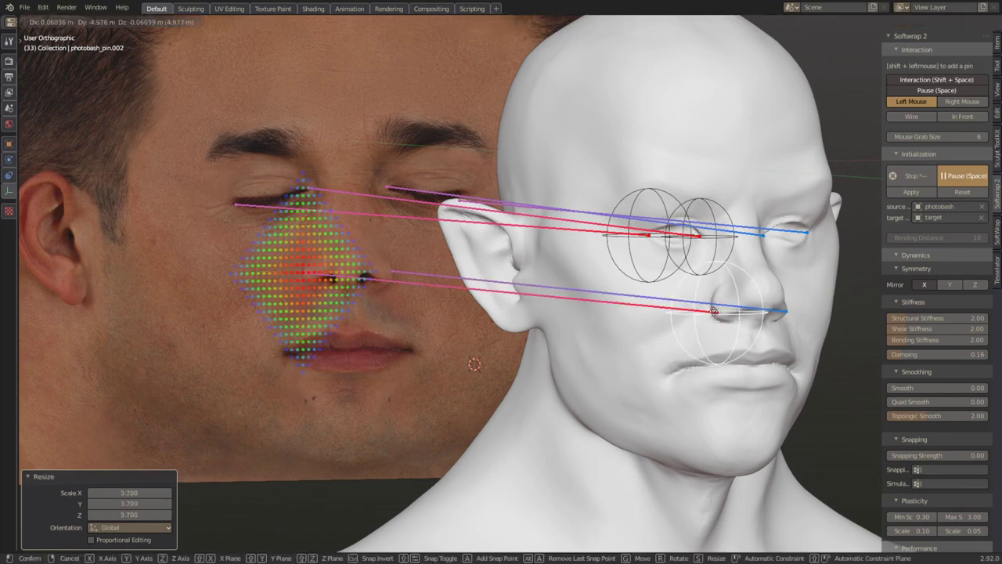
shift+drag(714, 312, 714, 311)
- Add a pin on the photo's nose tip, scale it about 3.0, and move it to the bust's nose tip
scroll(305, 289, up, 3)
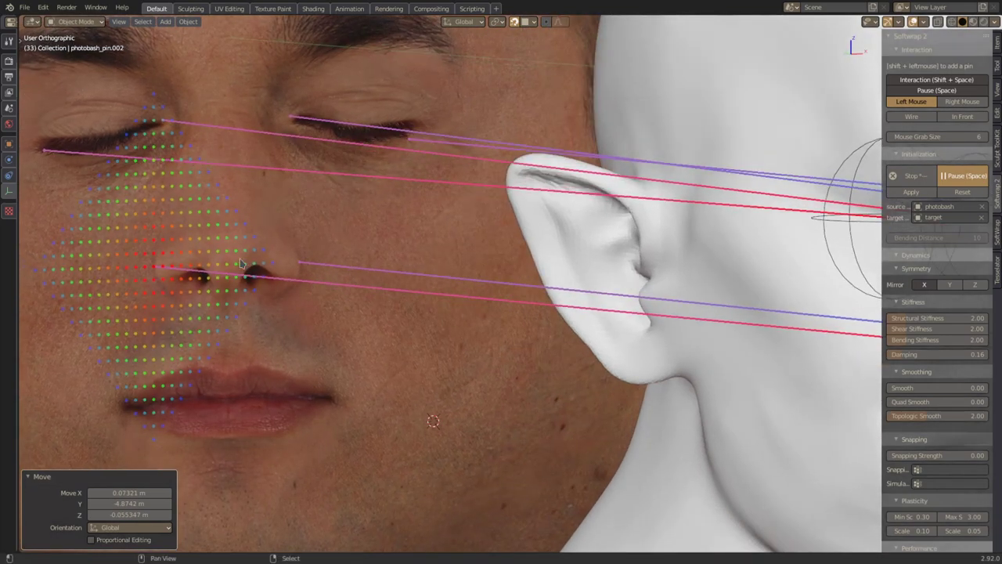
shift+click(228, 252)
key(s)
click(264, 328)
scroll(264, 329, down, 3)
shift+middle_drag(505, 312, 311, 275)
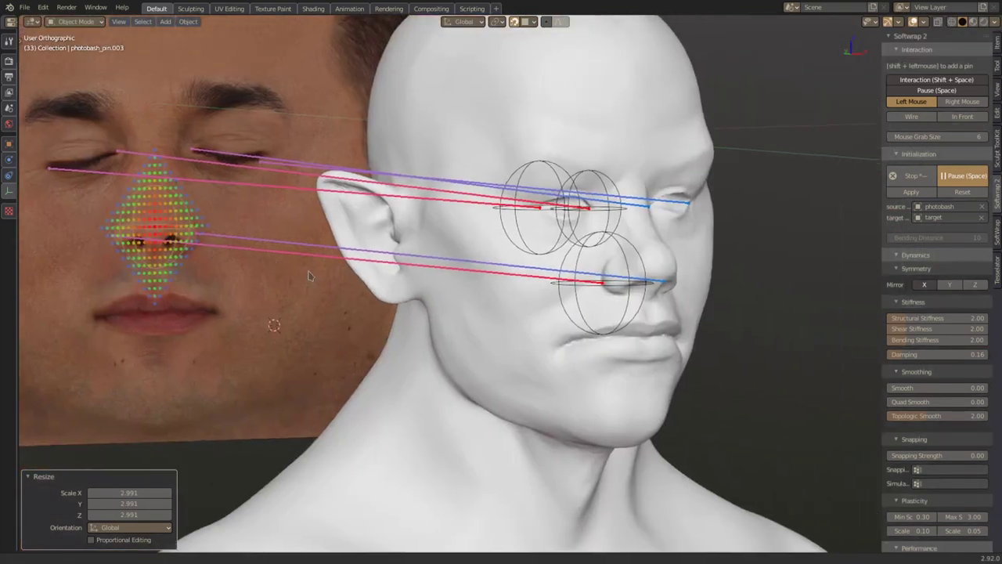
scroll(619, 305, up, 2)
key(g)
click(726, 259)
- Shrink the nose-tip pin's influence by a factor of about 0.89
shift+middle_drag(446, 303, 722, 300)
key(s)
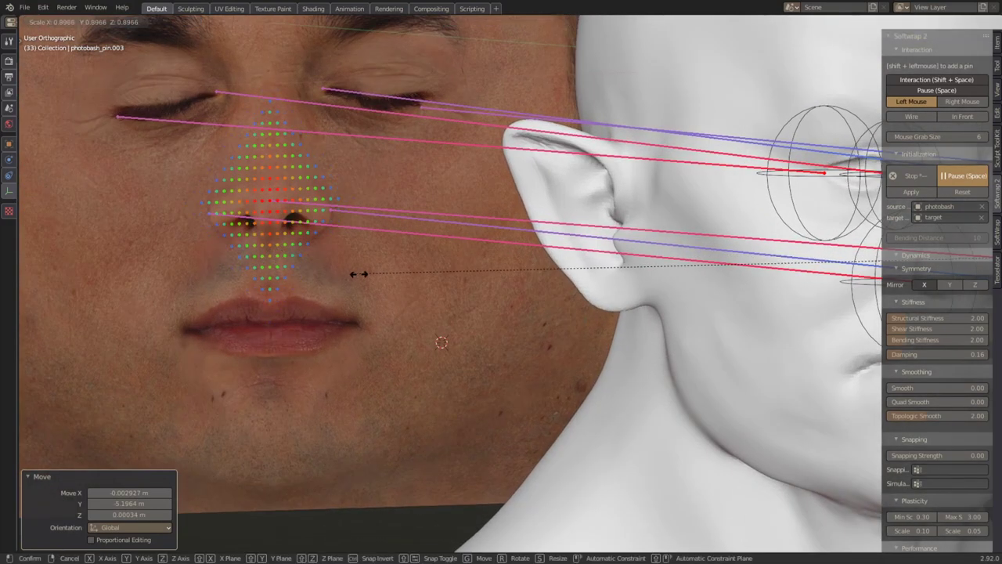
click(354, 273)
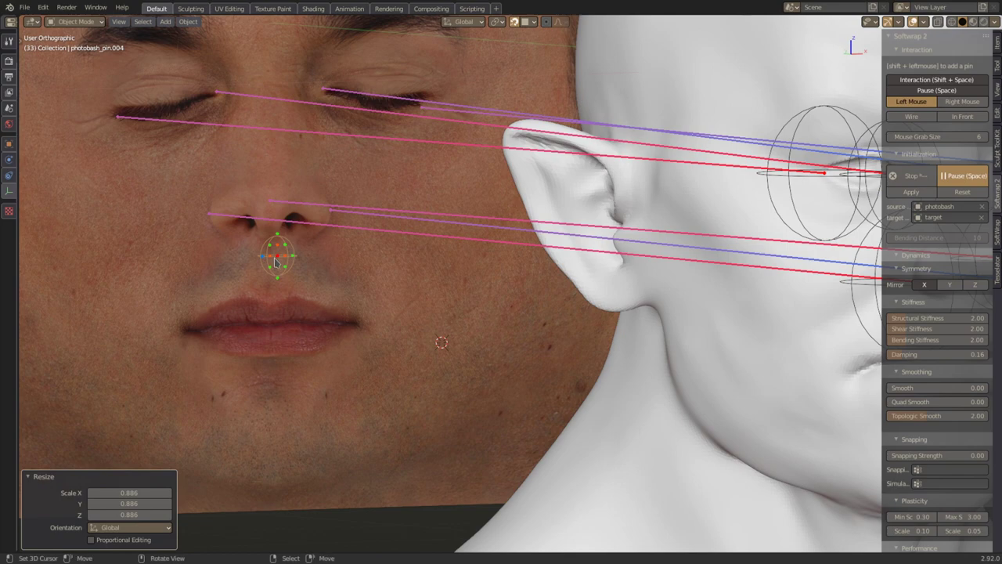
- Replace the pin under the photo's nose with a centred one, scale it about 1.55, and place it below the bust's nose
key(Delete)
shift+click(270, 246)
key(s)
click(387, 300)
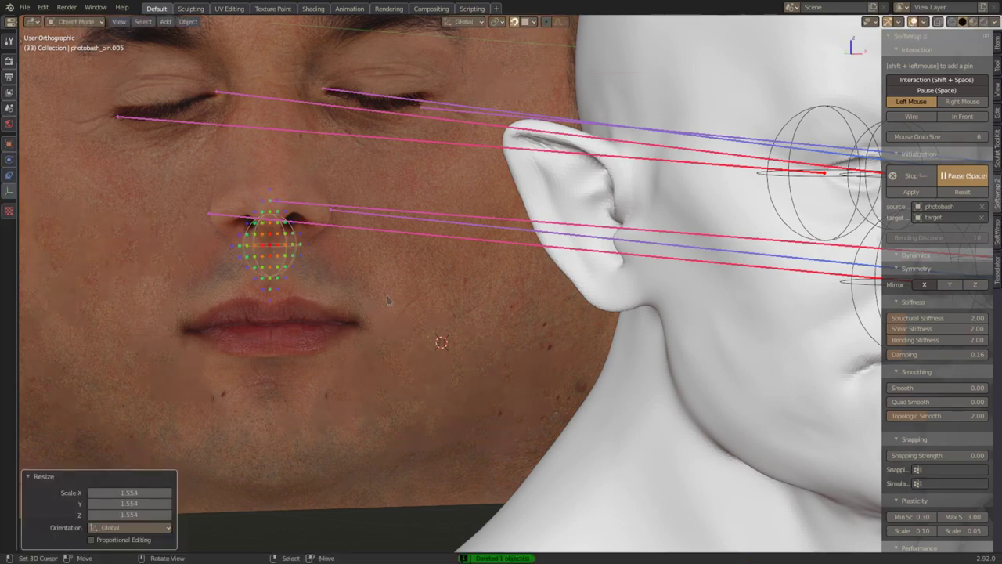
scroll(387, 300, down, 2)
shift+middle_drag(495, 321, 337, 284)
key(g)
click(534, 247)
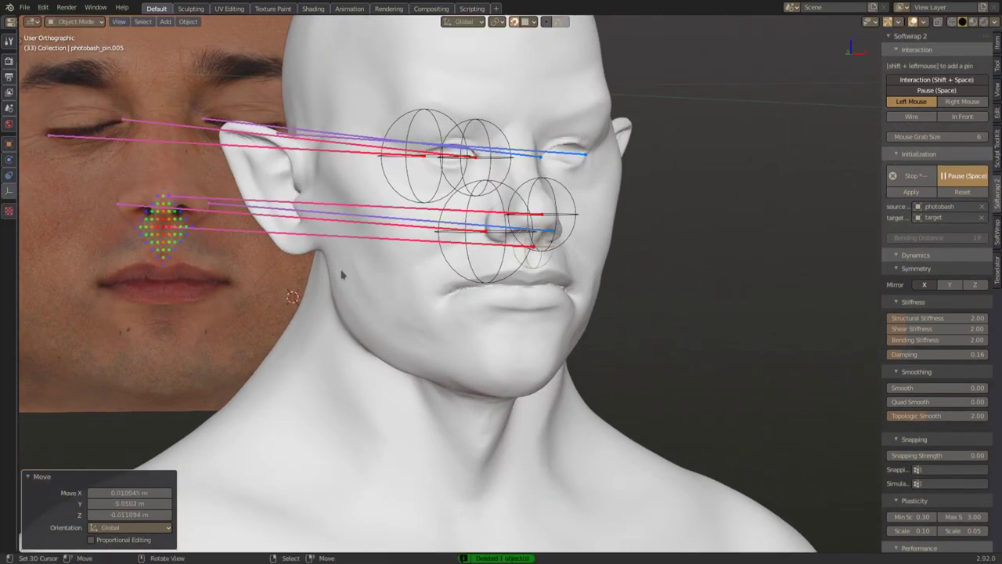
- Scale the pin at the photo's left-hand mouth corner about 3.46 and move it to the bust's matching mouth corner
key(s)
click(187, 314)
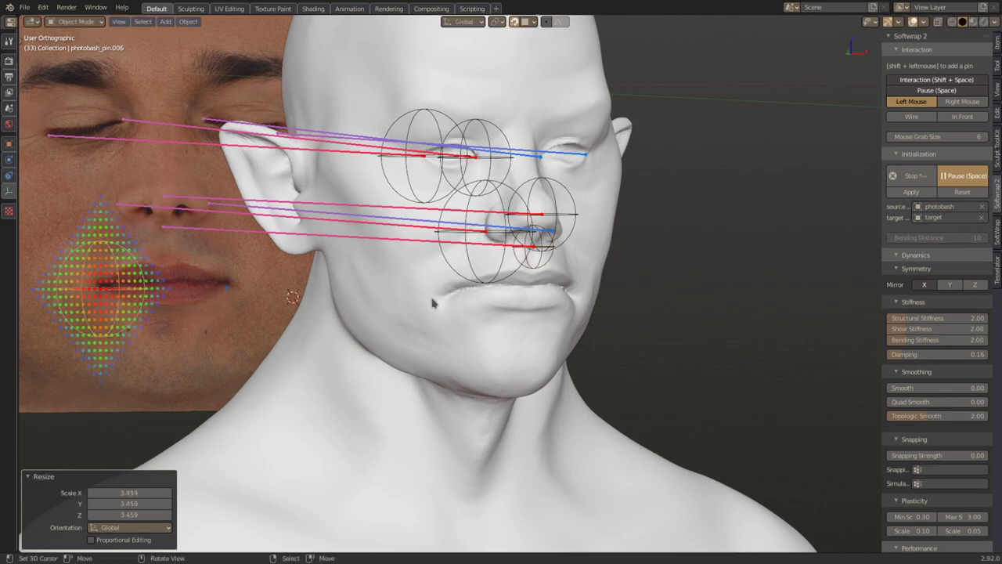
key(g)
click(446, 292)
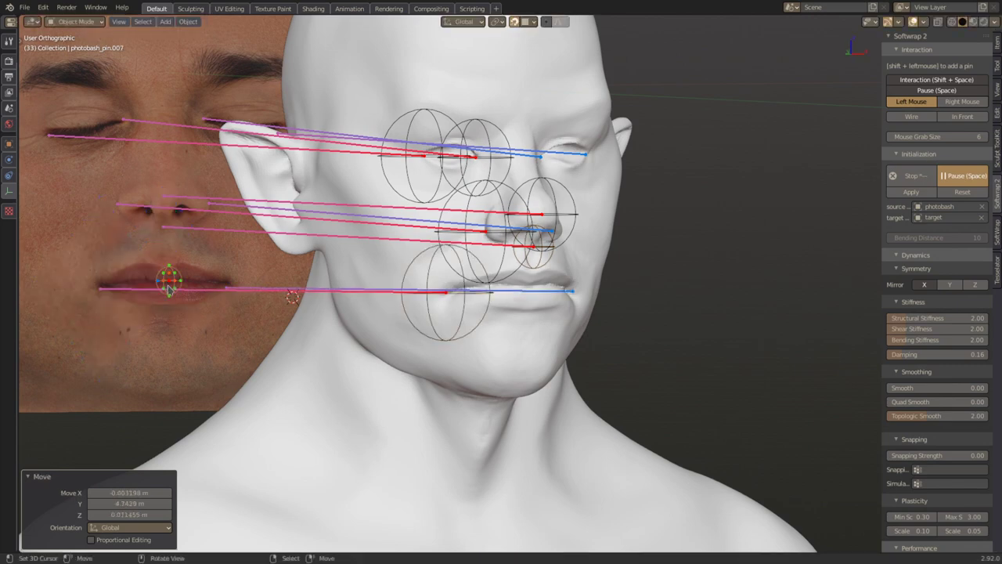
- Scale the pin at the centre of the photo's lips about 2.47 and move it to the middle of the bust's lips
key(s)
click(239, 309)
middle_drag(546, 315, 468, 304)
scroll(467, 304, up, 1)
key(g)
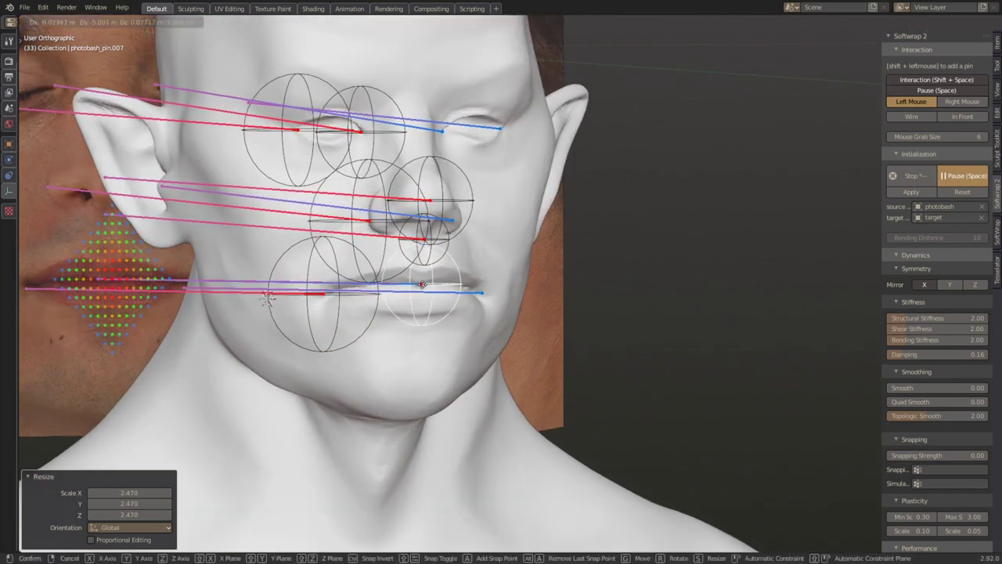
click(267, 299)
- Add a pin at the inner end of the photo's left-hand eyebrow, enlarge it, and move it to the bust's inner brow
middle_drag(267, 298, 262, 190)
shift+click(262, 180)
key(s)
click(278, 228)
middle_drag(277, 228, 256, 226)
key(g)
click(662, 248)
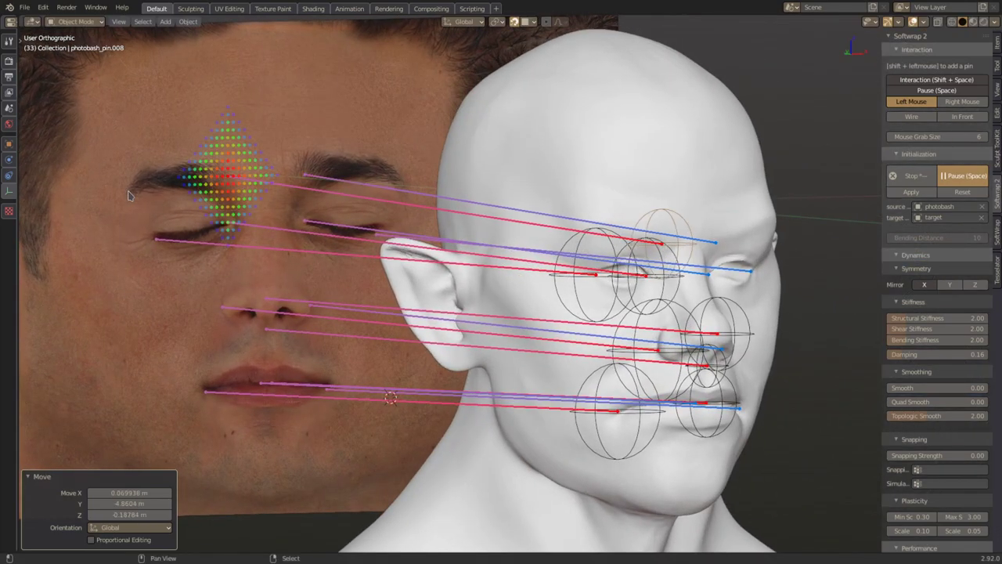
- Scale the pin at the arch of the photo's left-hand eyebrow about 2.33 and move it to the bust's matching brow arch
key(s)
key(Return)
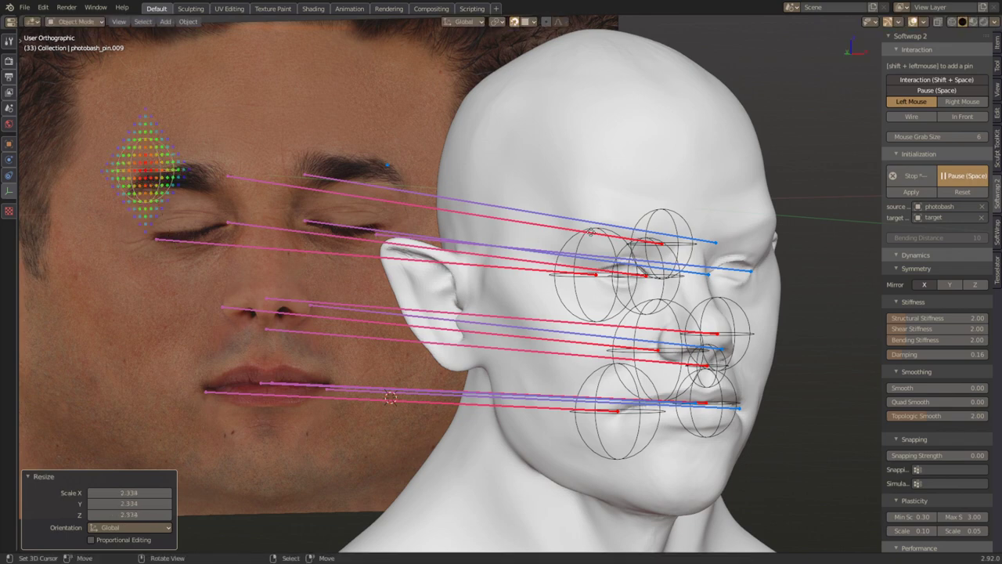
key(g)
click(586, 234)
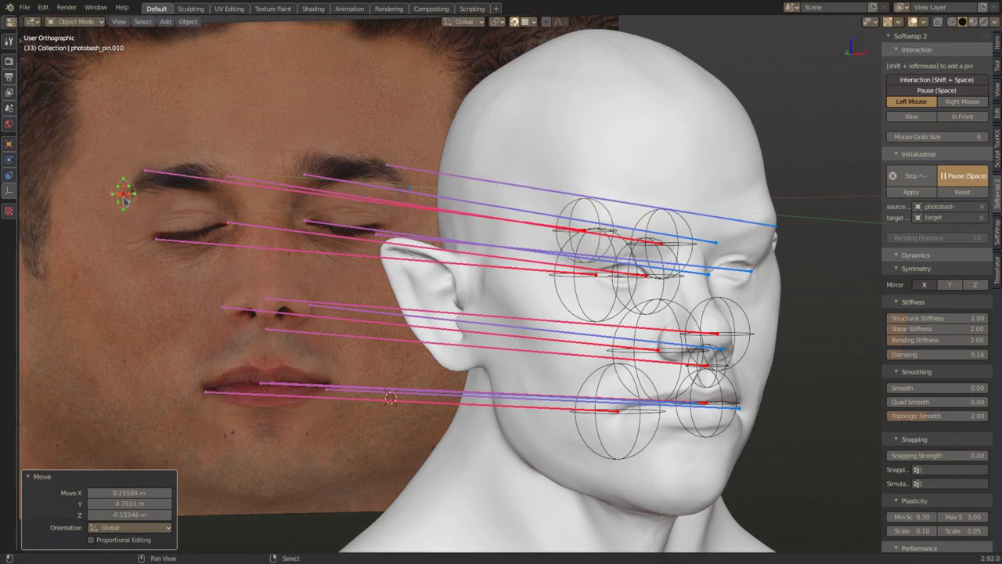
- Scale the pin at the outer end of the photo's left-hand eyebrow about 1.91 and move it to the bust's outer brow
key(s)
key(Return)
key(g)
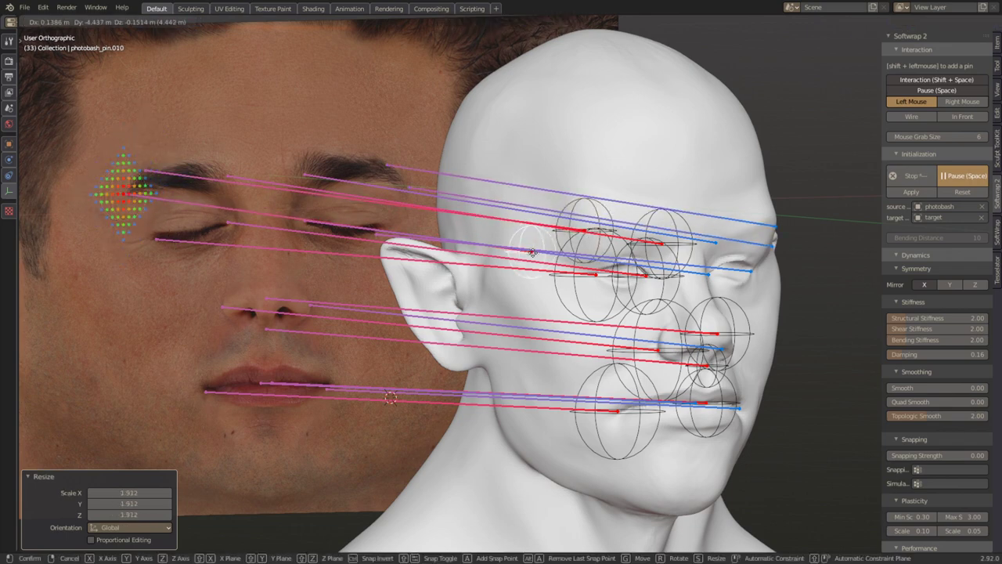
click(553, 249)
- Add a pin at the photo's upper left-hand corner, scale it about 4.14, and place it high on the back of the bust's head
scroll(256, 263, down, 1)
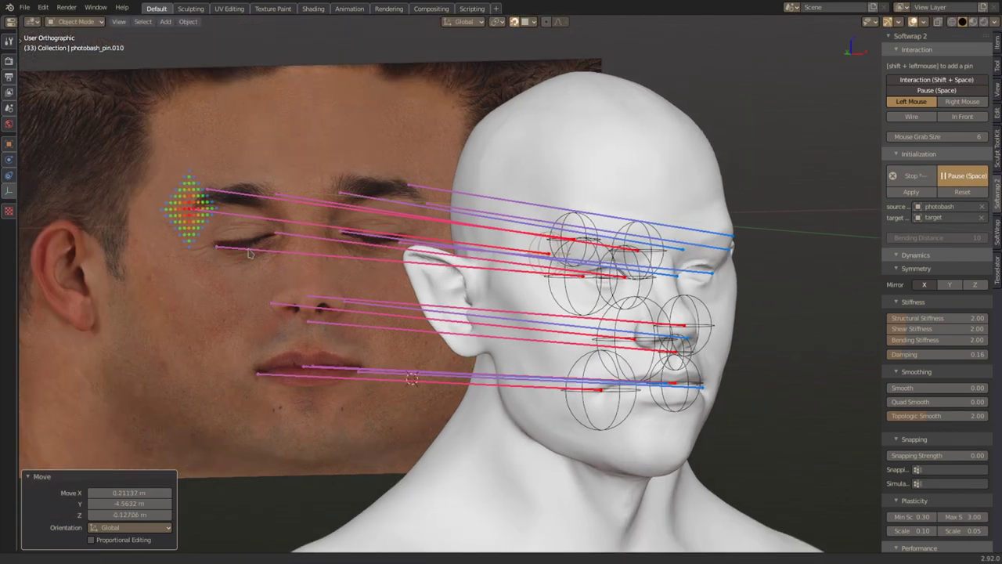
shift+middle_drag(33, 111, 210, 162)
key(s)
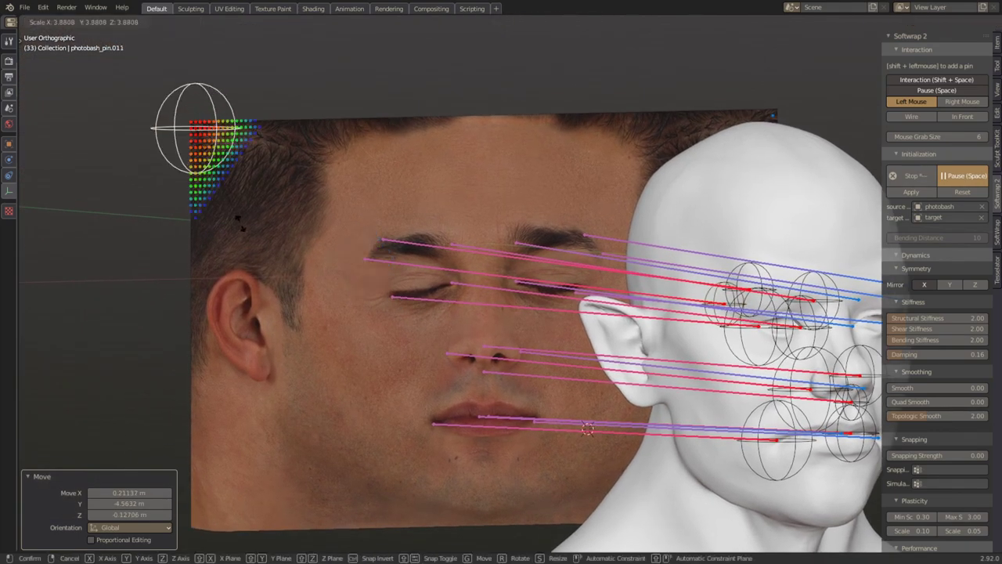
key(Return)
middle_drag(313, 172, 377, 159)
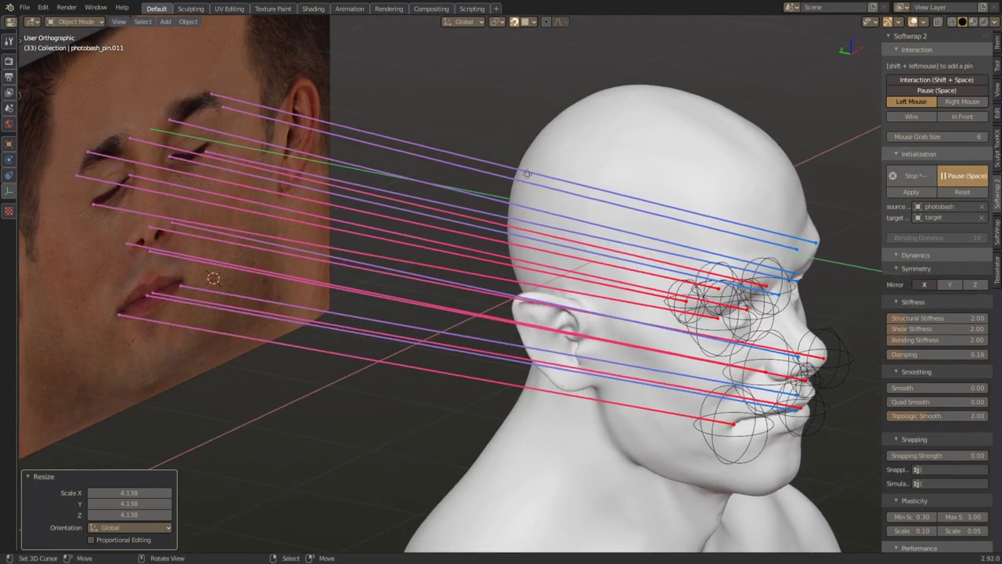
key(g)
click(534, 175)
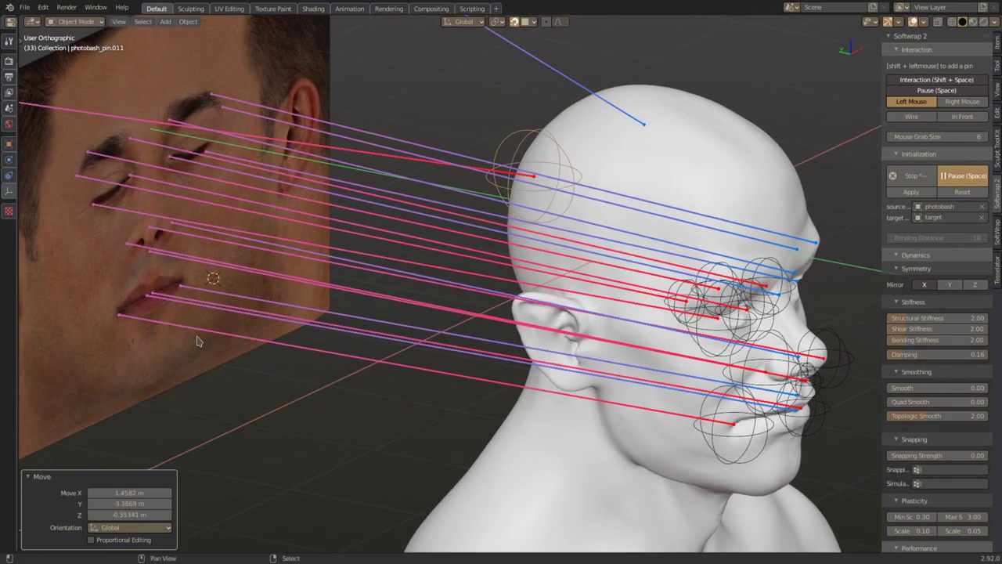
- Add a pin at the photo's lower left-hand corner, enlarge it, and place it on the side of the bust's neck
scroll(222, 275, up, 3)
shift+click(135, 340)
key(s)
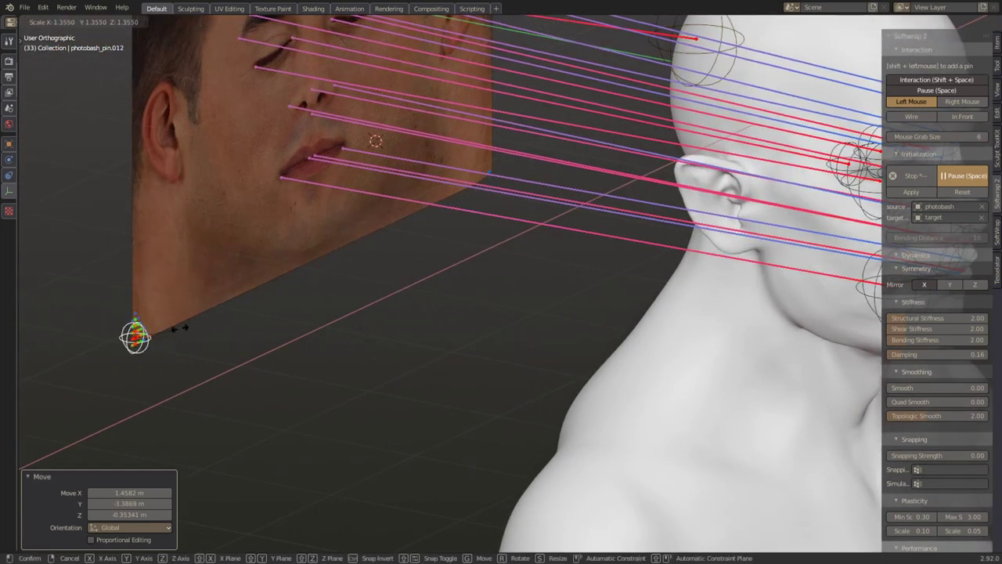
click(286, 327)
shift+middle_drag(538, 332, 280, 273)
key(g)
click(442, 282)
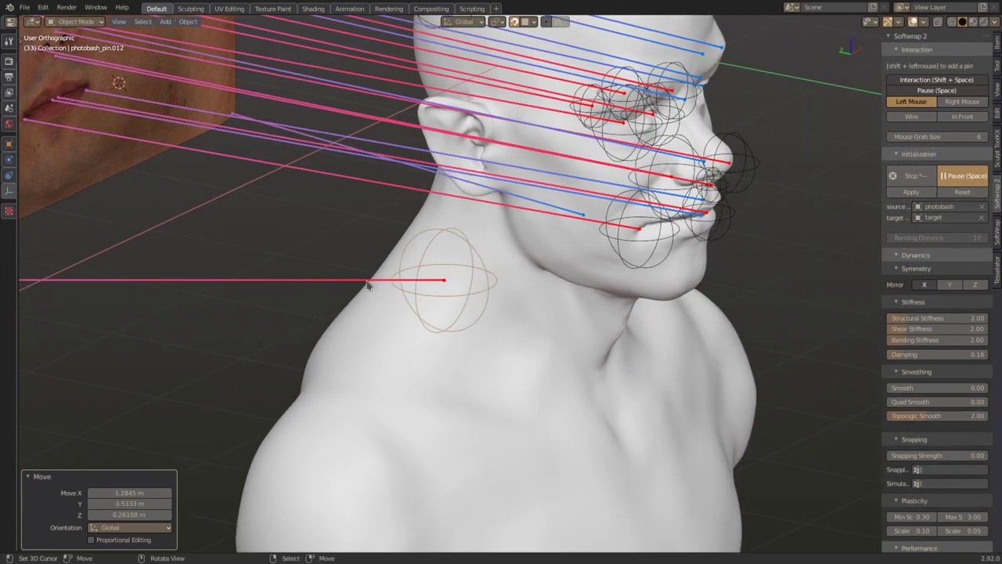
- Add a pin at the top of the photo's left-hand ear, scale it about 2.07, and move it to the bust's ear tip
middle_drag(442, 282, 331, 306)
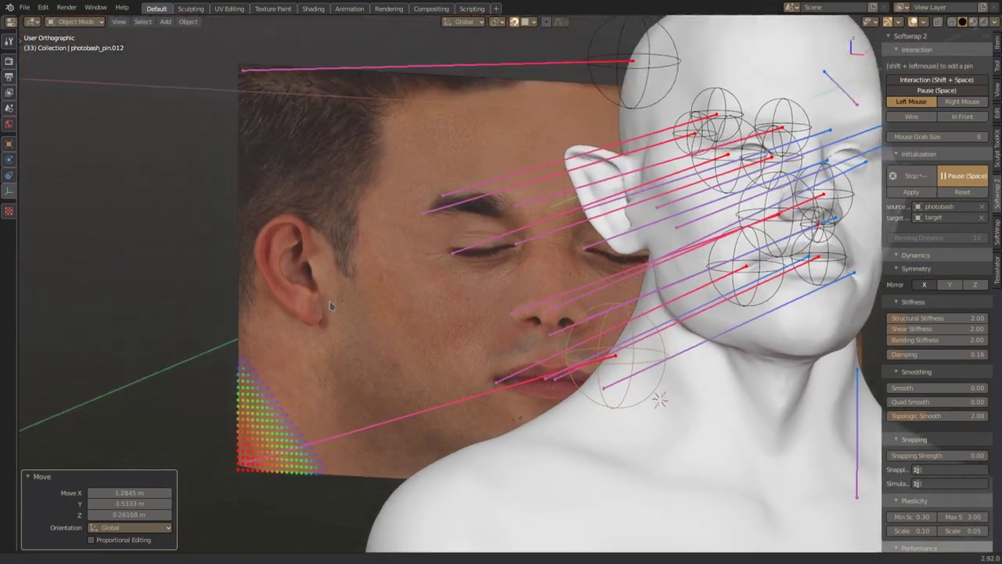
scroll(175, 201, up, 2)
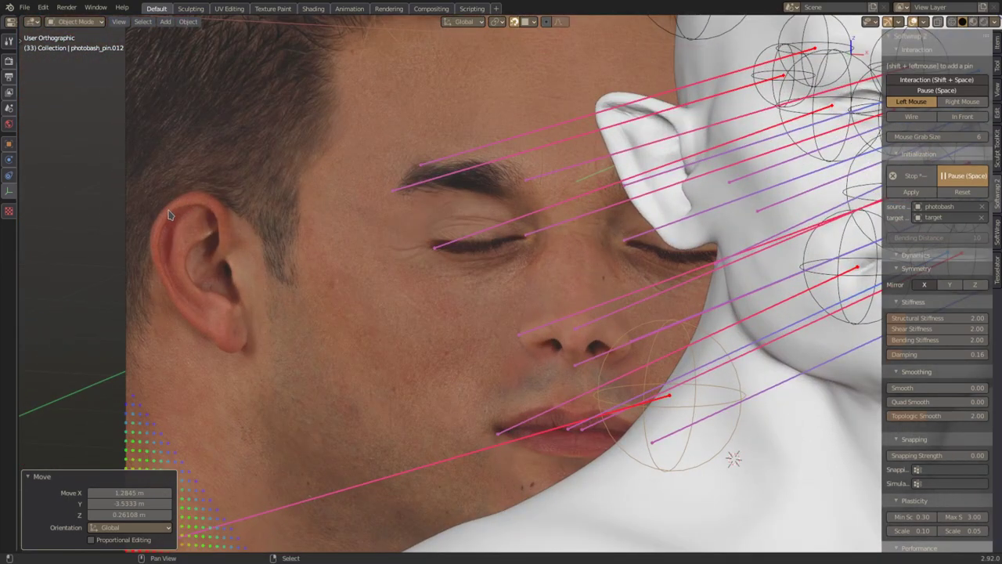
shift+click(174, 211)
key(s)
click(196, 240)
key(g)
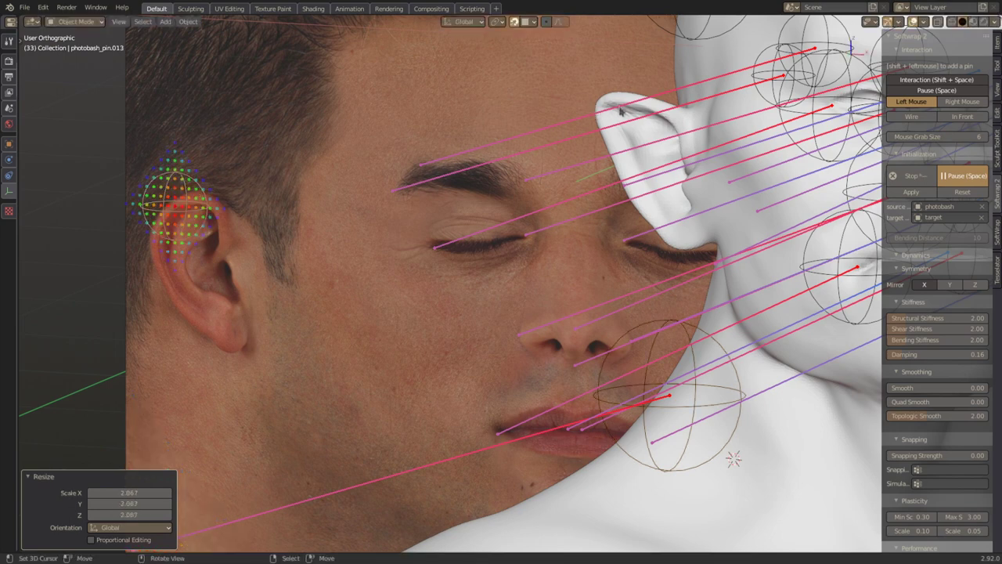
click(603, 102)
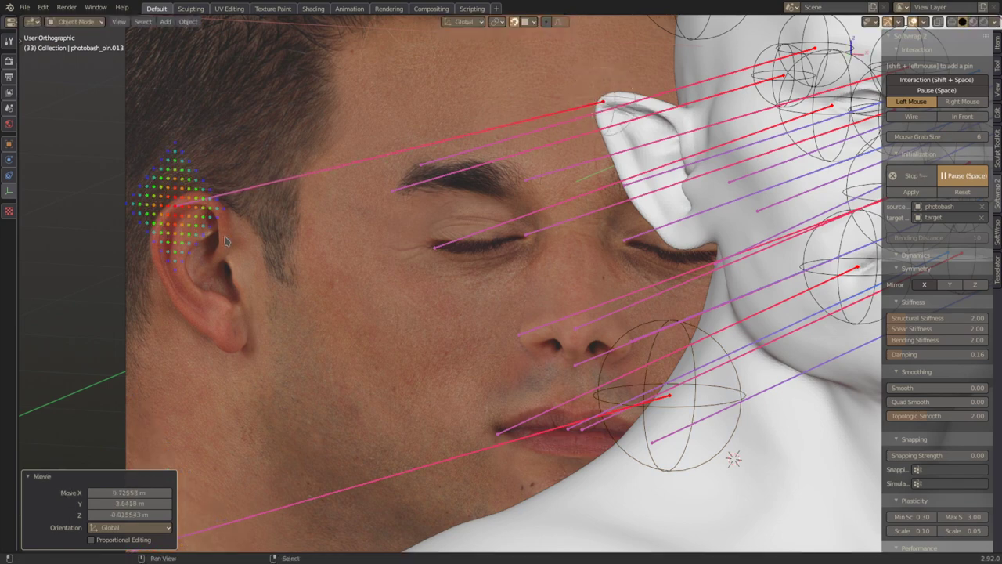
- Scale the pin at the upper front edge of the photo's ear about 1.51 and move it to the matching spot on the bust's ear
key(s)
click(239, 254)
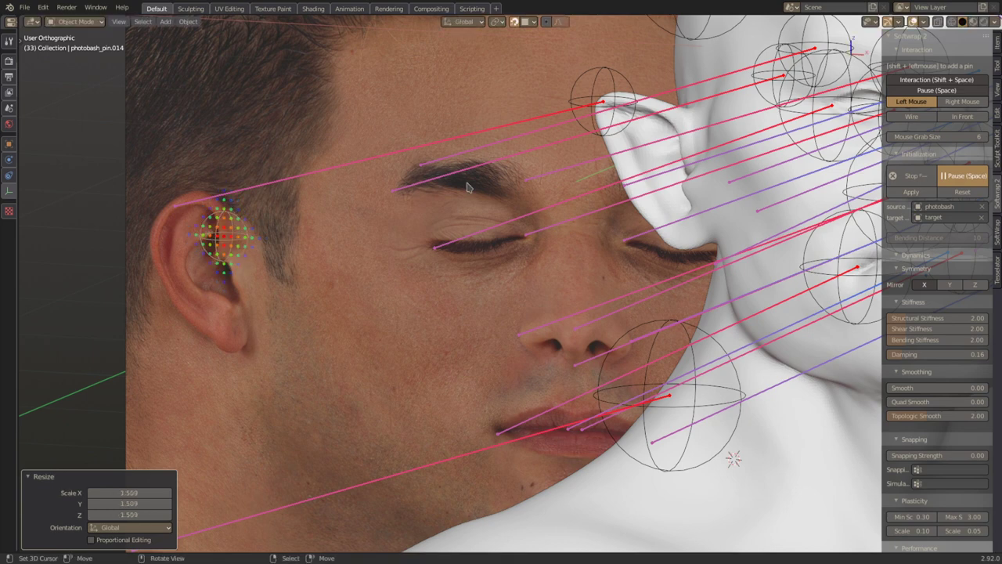
key(g)
click(683, 139)
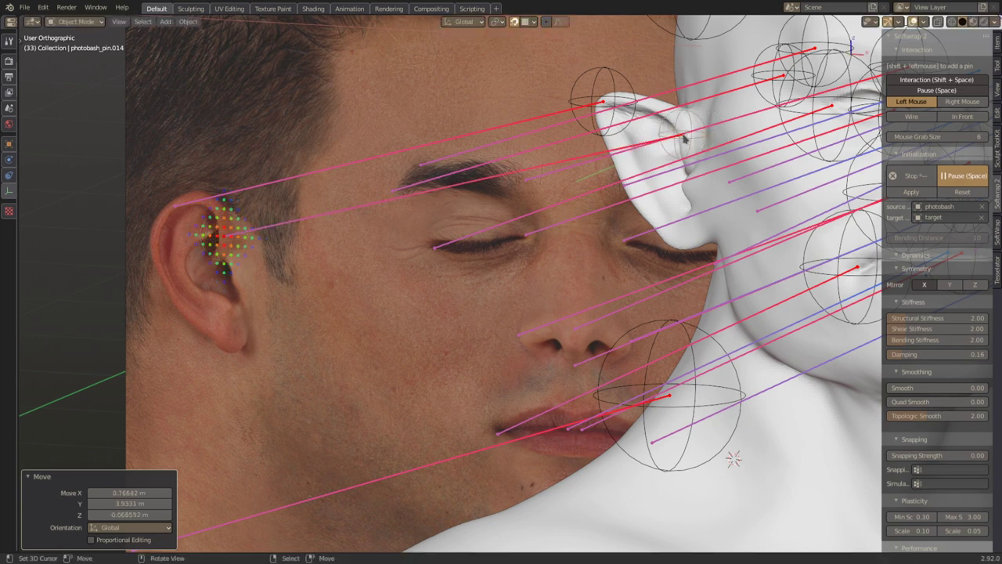
- Add a pin on the rear rim of the photo's ear, scale it about 2.06, and move it to the bust's rear ear rim
shift+click(168, 278)
key(s)
click(210, 288)
key(g)
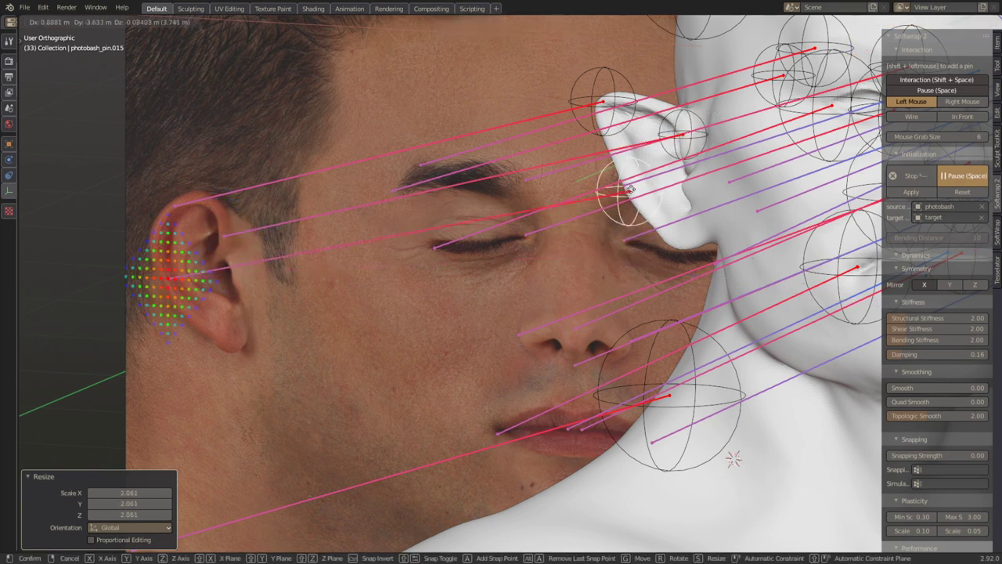
click(632, 190)
- Enlarge the pin on the photo's earlobe and move it to the bust's earlobe
key(s)
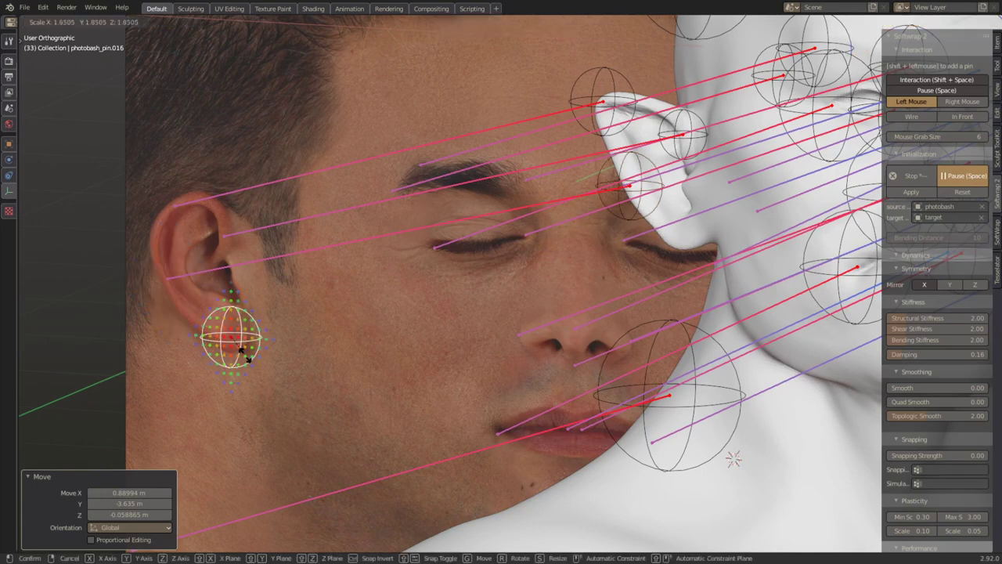
click(258, 361)
key(g)
click(584, 253)
- Scale the pin in front of the photo's ear opening about 1.70 and move it to the front of the bust's ear
middle_drag(583, 253, 185, 246)
key(s)
click(237, 283)
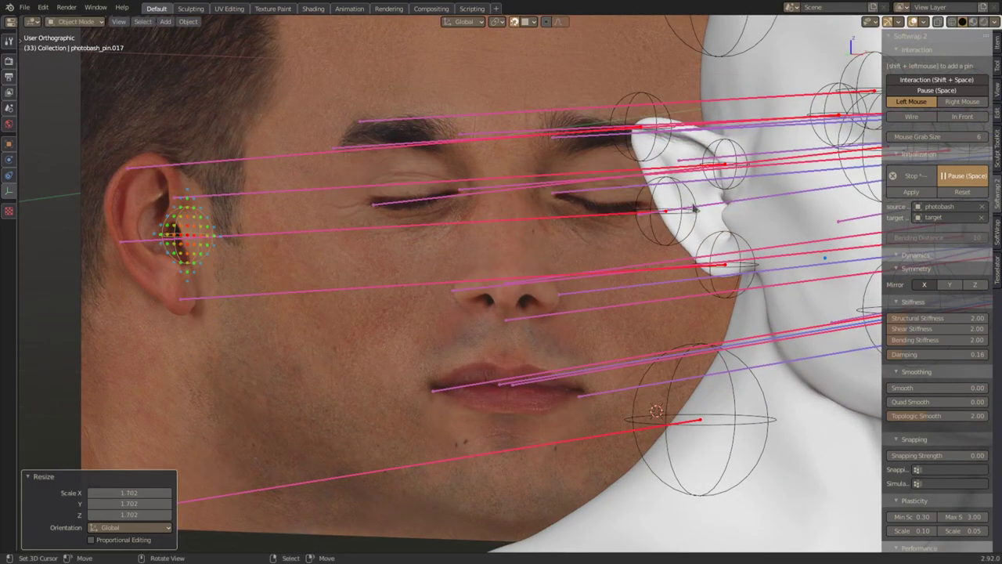
key(g)
click(714, 224)
- Add a pin on the photo's chin, scale it about 2.75, and move it to the bust's chin
scroll(702, 232, down, 2)
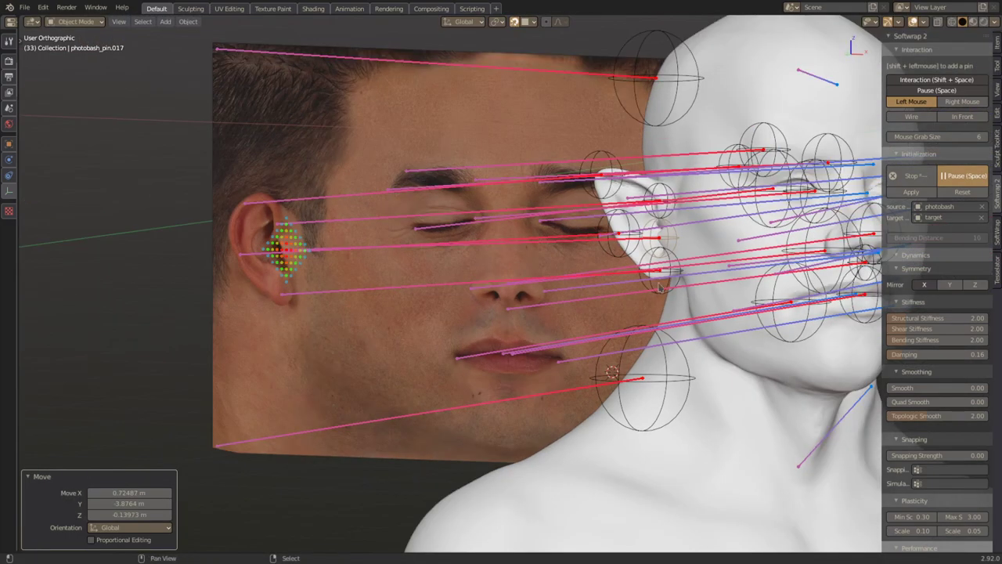
shift+middle_drag(653, 293, 338, 286)
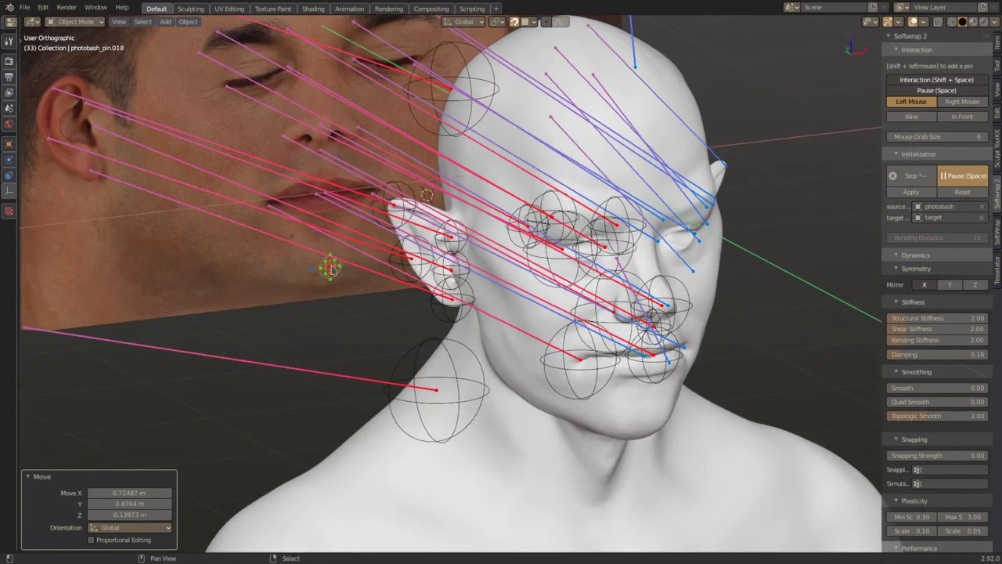
click(332, 268)
key(s)
click(375, 306)
key(g)
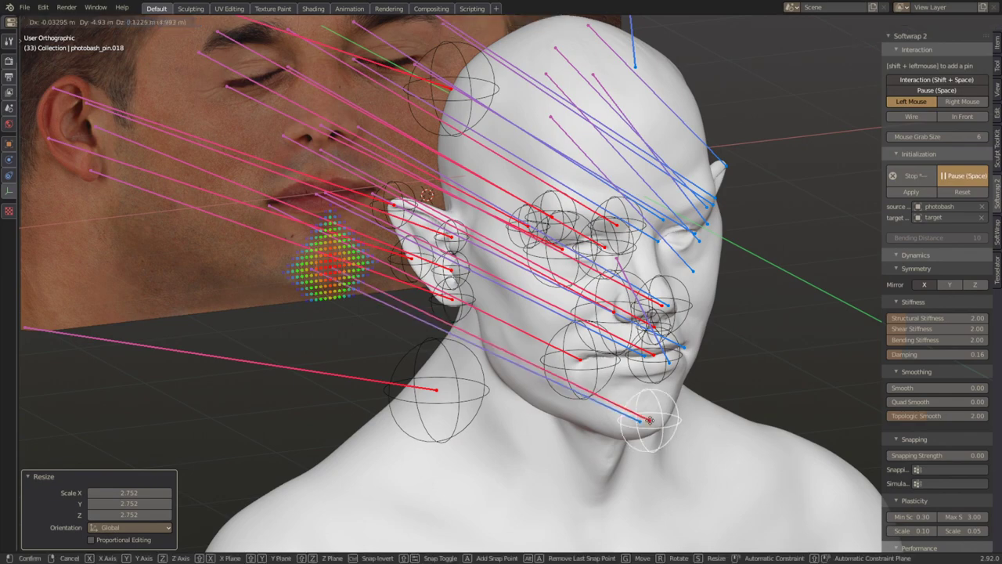
click(656, 421)
- Set the structural, shear and bending stiffness to 6.35 and run the simulation to wrap the photo onto the bust
middle_drag(656, 421, 445, 310)
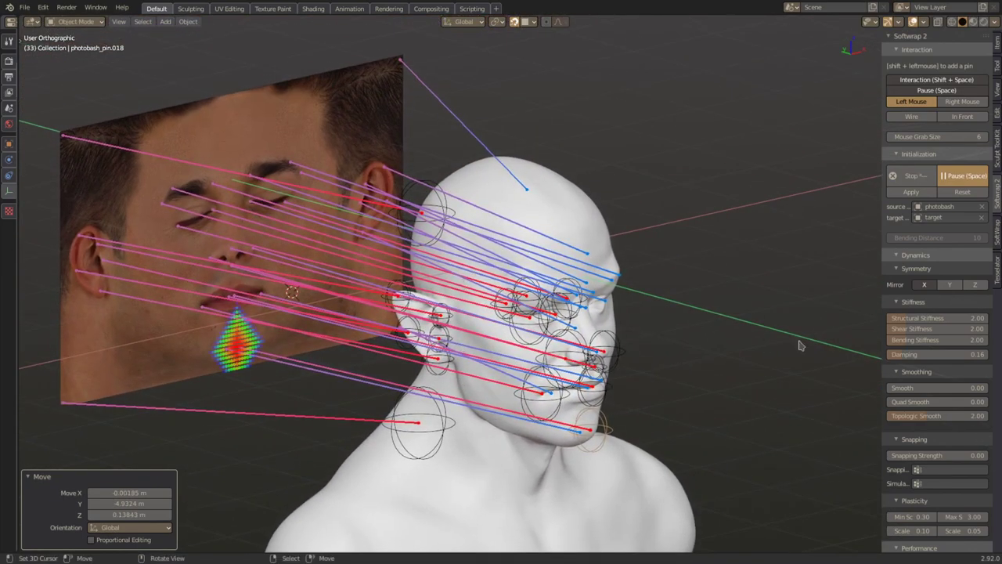
drag(916, 318, 947, 340)
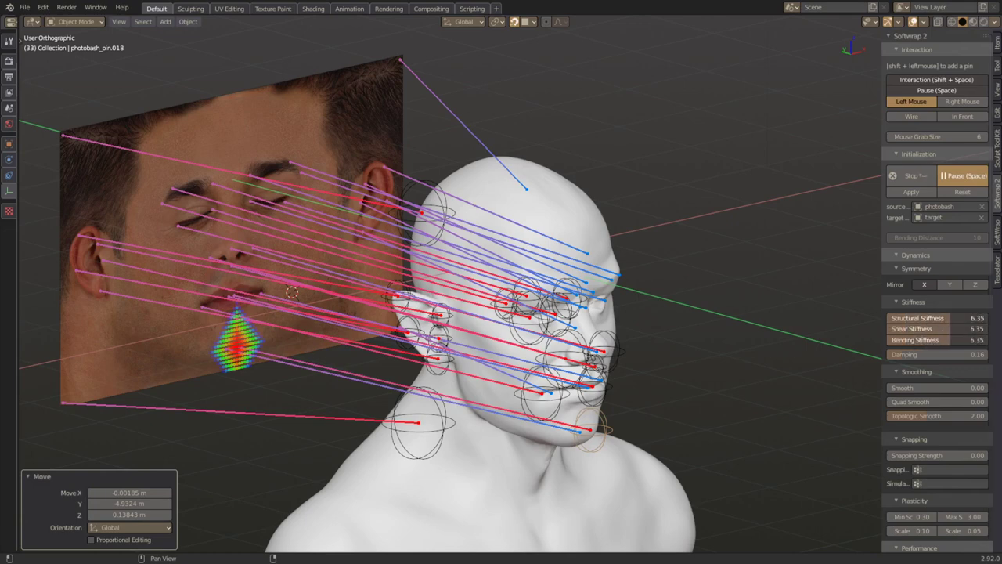
key(space)
scroll(494, 374, up, 2)
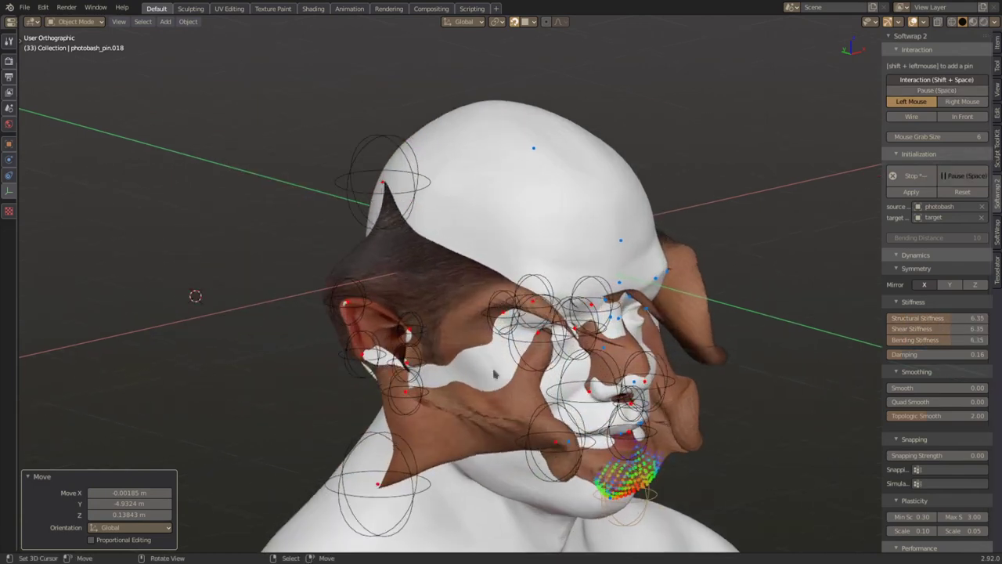
shift+middle_drag(598, 367, 590, 362)
scroll(592, 360, up, 2)
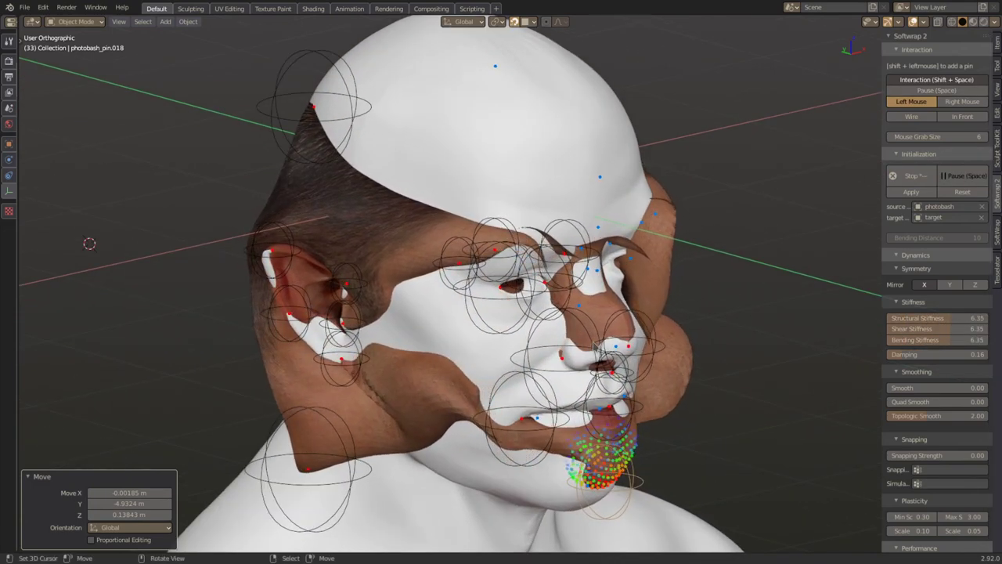
middle_drag(530, 341, 560, 366)
scroll(537, 308, up, 2)
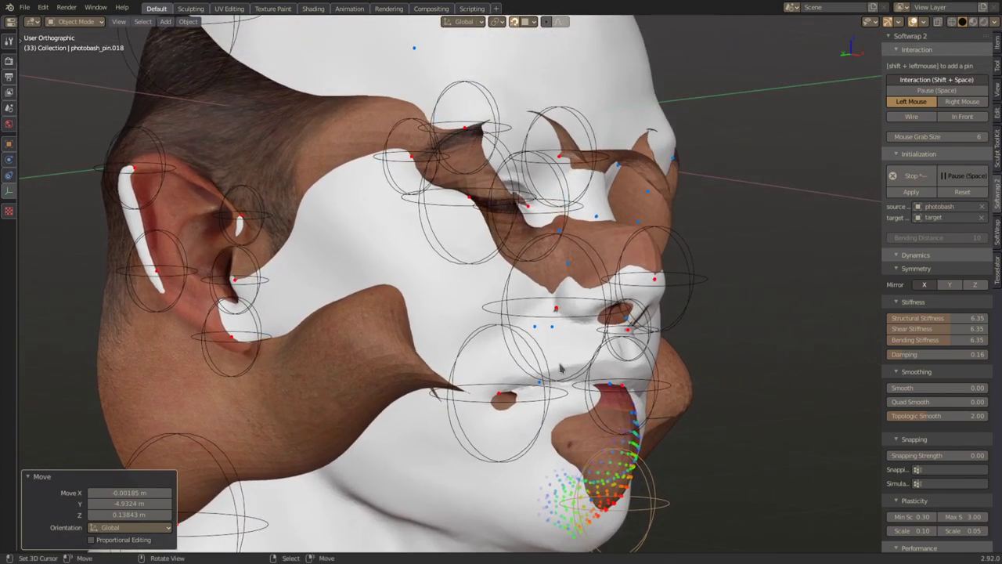
- Pause the simulation to select the photo mesh, and resume it with the mesh displayed in front of the bust
key(space)
scroll(472, 329, down, 4)
click(354, 355)
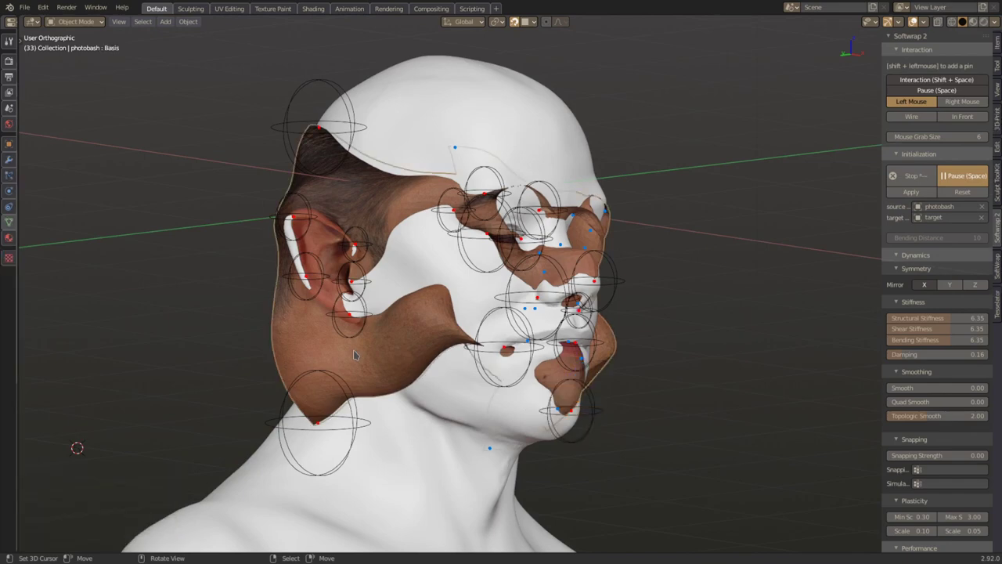
middle_drag(522, 323, 736, 314)
key(space)
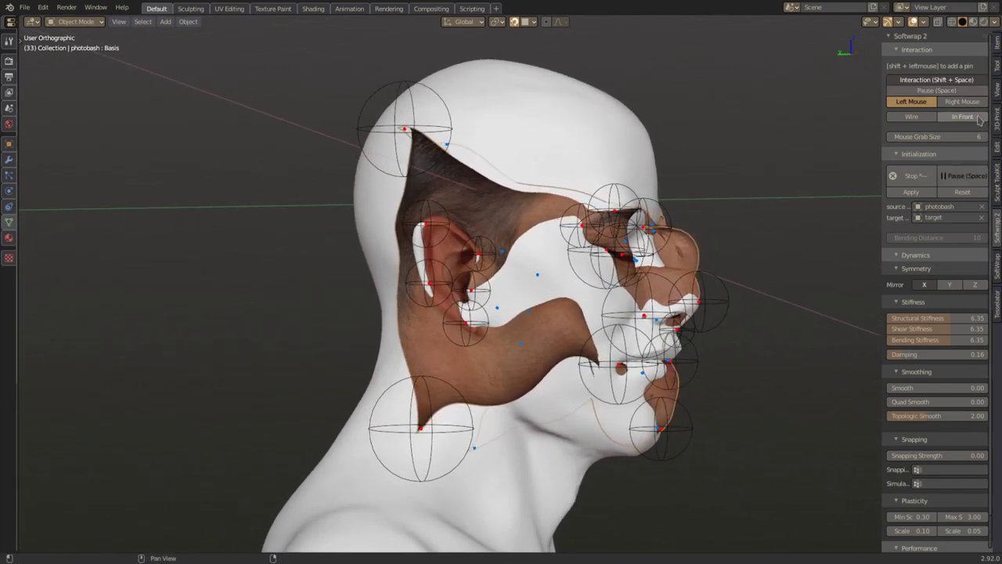
middle_drag(822, 227, 639, 228)
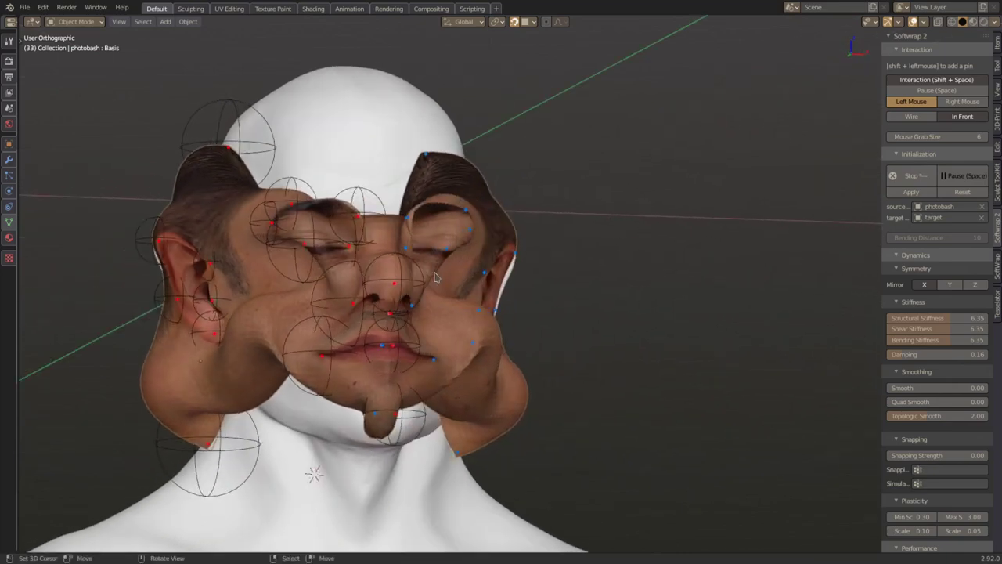
- Pull the running photo mesh upward at the right-hand brow and outward below the jaw to unfold it
drag(429, 201, 439, 24)
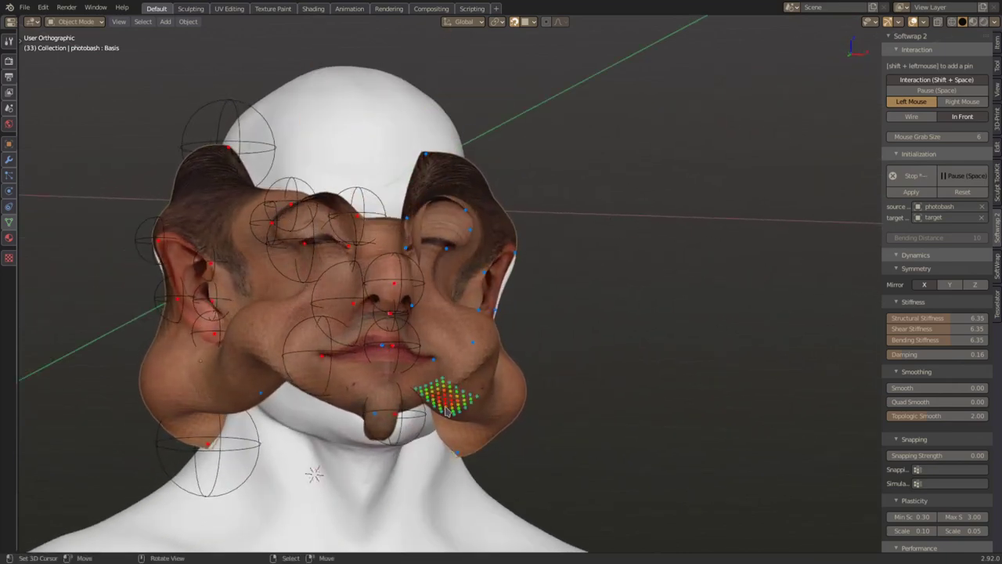
drag(445, 411, 571, 525)
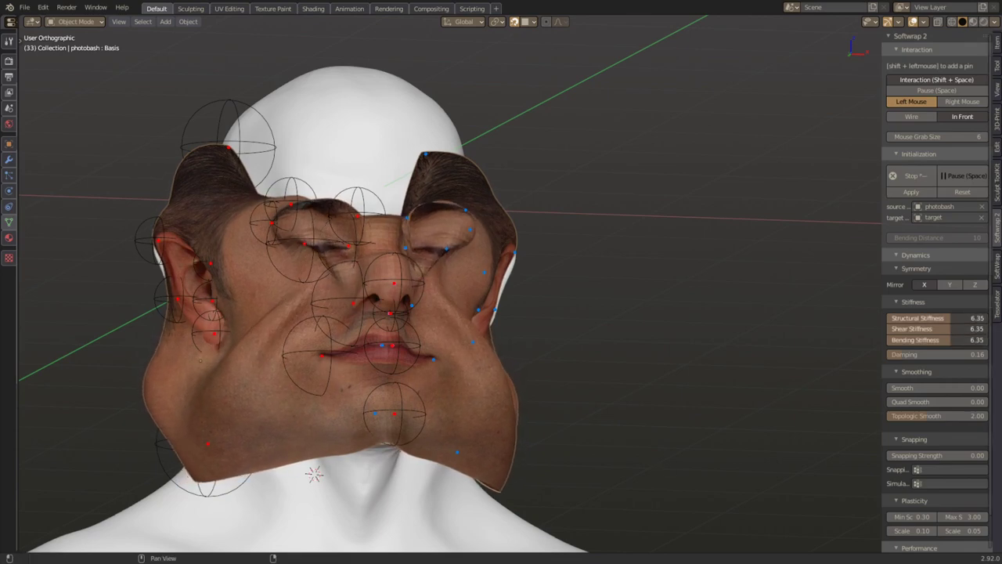
- Set the structural, shear and bending stiffness to 1.51 and the topologic smooth to 5.00
drag(951, 318, 902, 319)
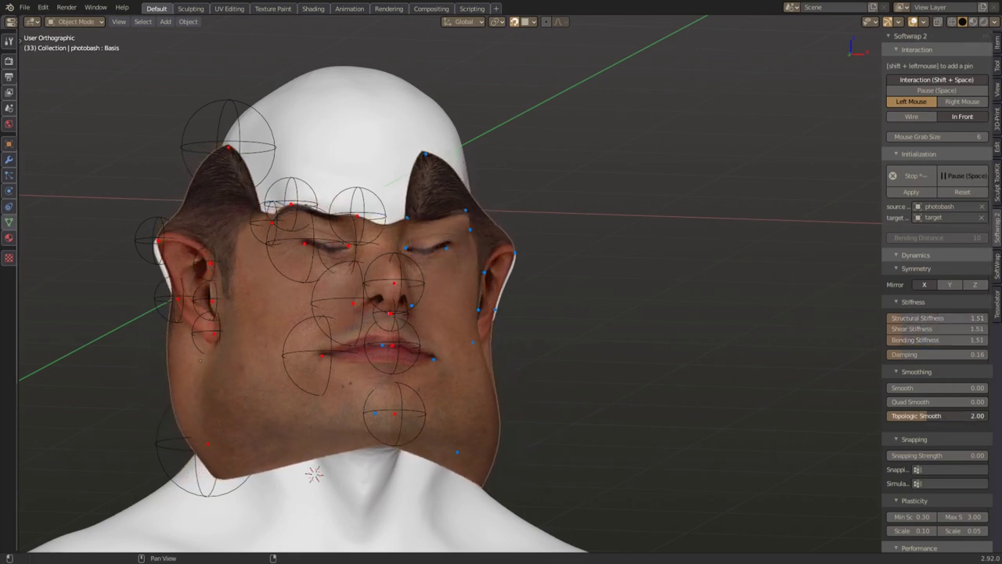
- Pull the photo mesh's forehead section upward from the back of the bust's head
middle_drag(314, 474, 395, 374)
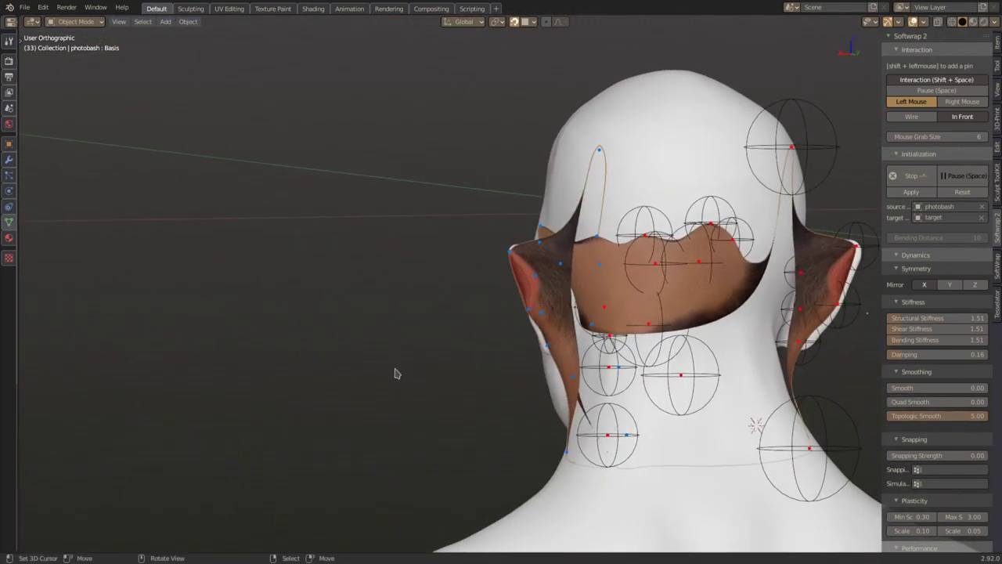
shift+click(654, 332)
drag(679, 300, 680, 27)
- Set the snapping strength to 1.00 so the photo mesh clings to the bust's surface
middle_drag(454, 205, 402, 224)
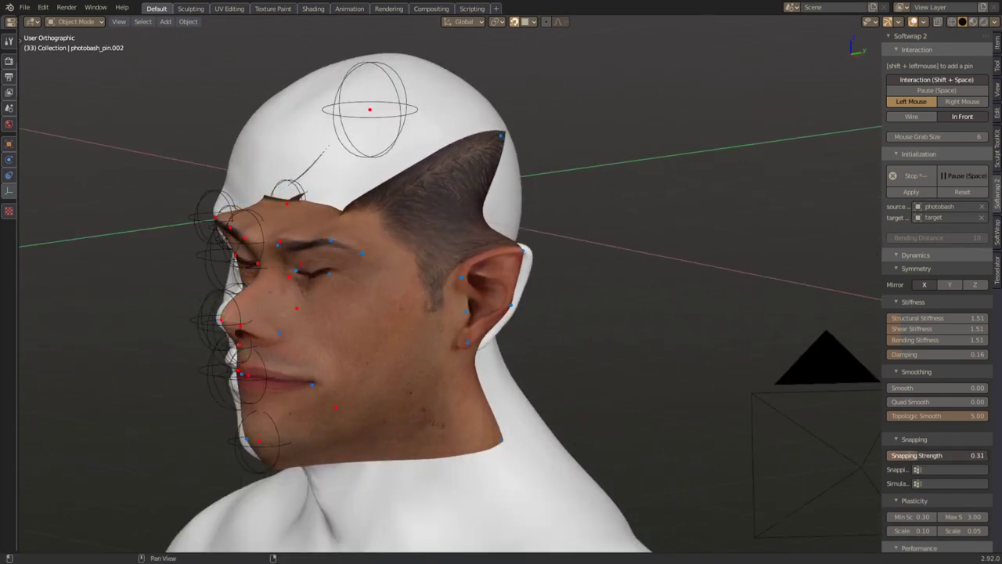
drag(918, 456, 989, 456)
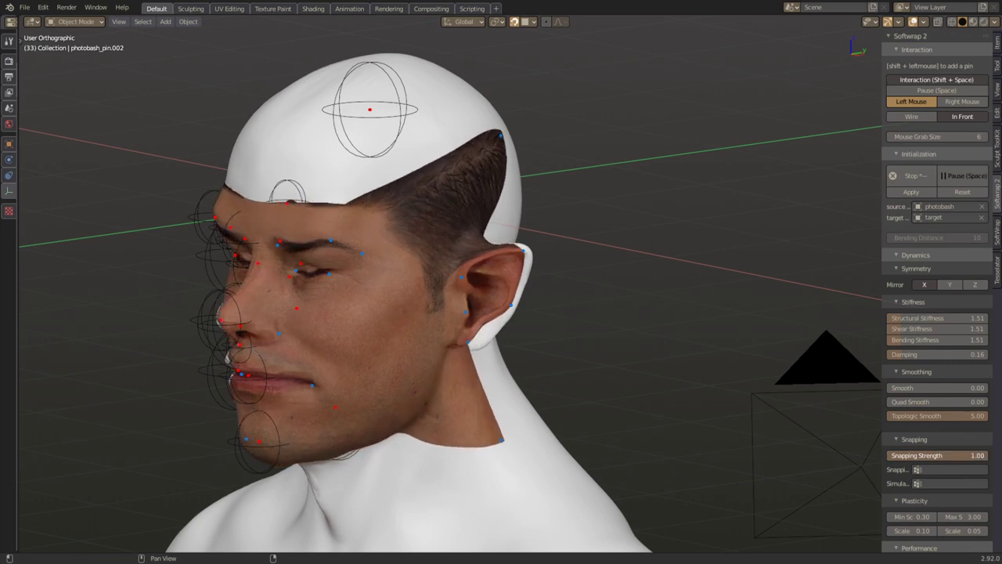
- Add a pin on the right side of the forehead hairline, scaled up 3.34 times and moved lower, and set the damping to 0.40
middle_drag(489, 383, 440, 399)
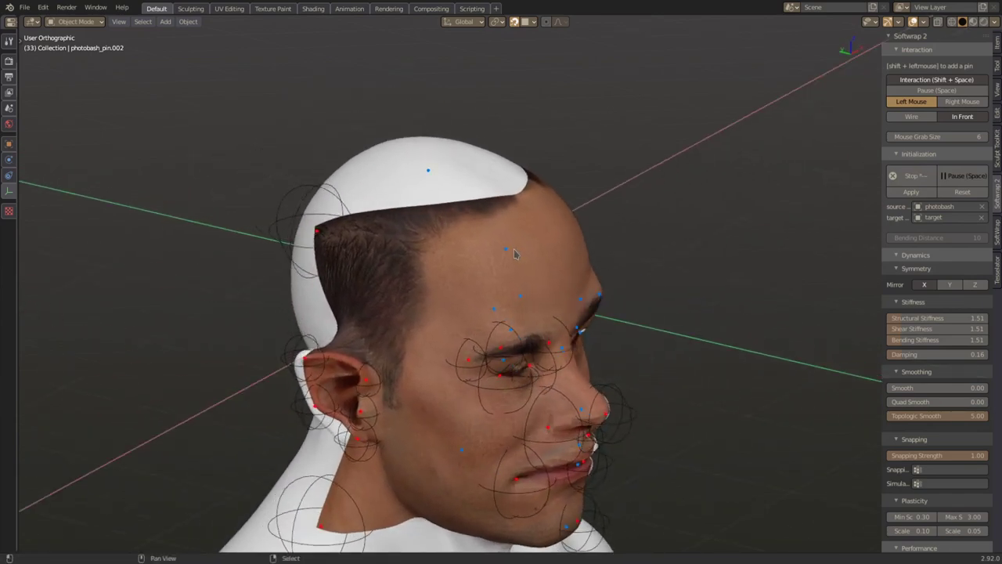
key(s)
click(507, 271)
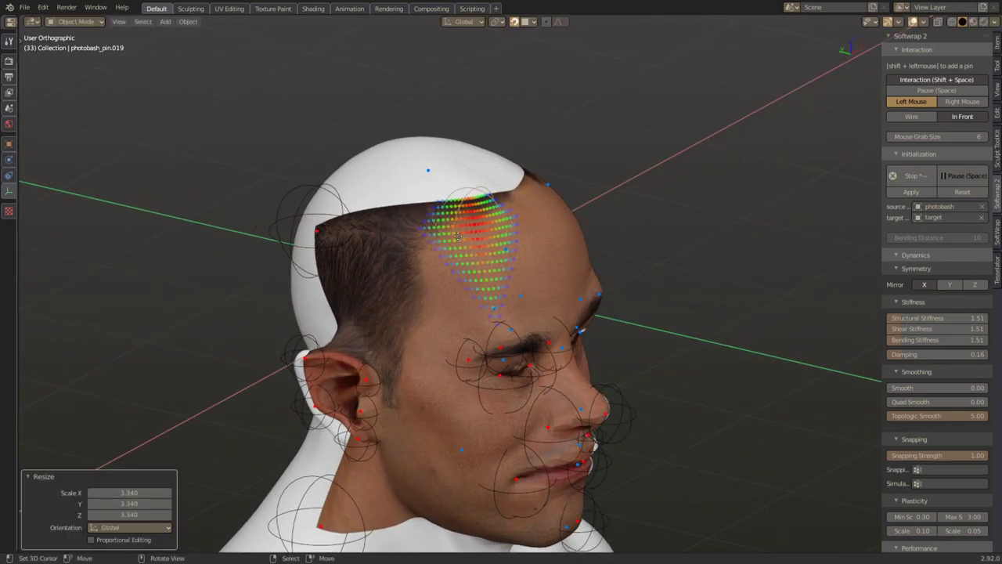
key(g)
click(469, 255)
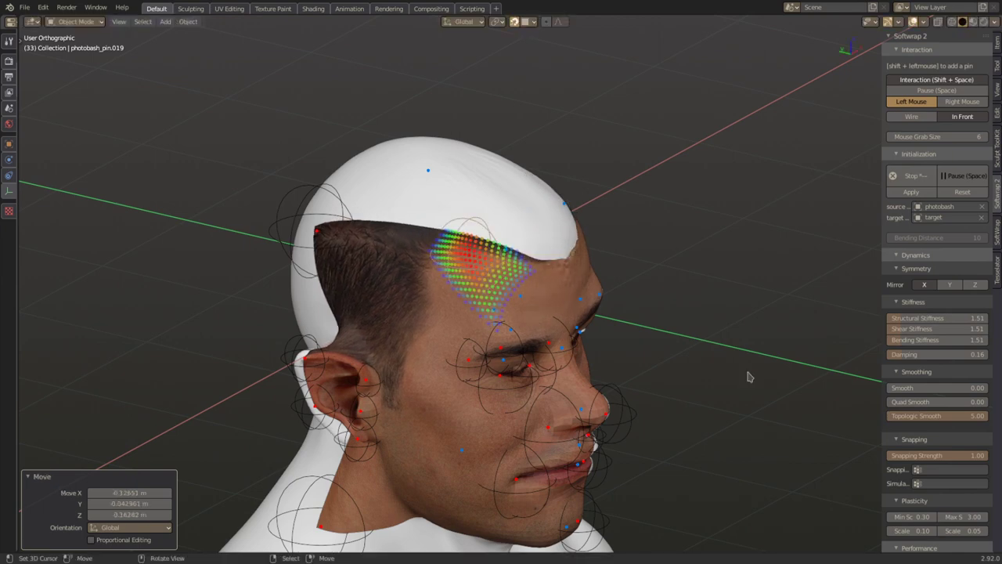
drag(938, 354, 832, 365)
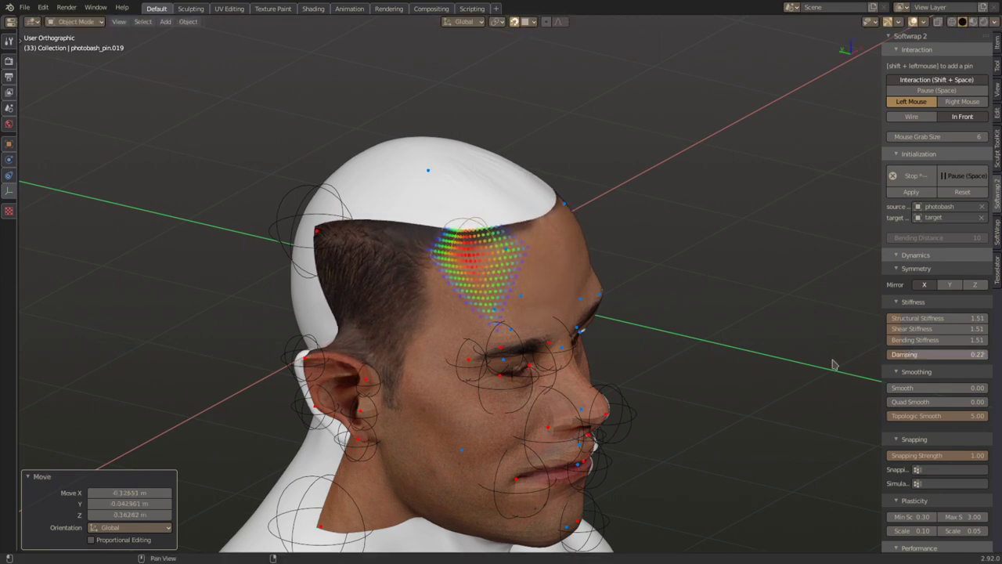
scroll(572, 361, up, 3)
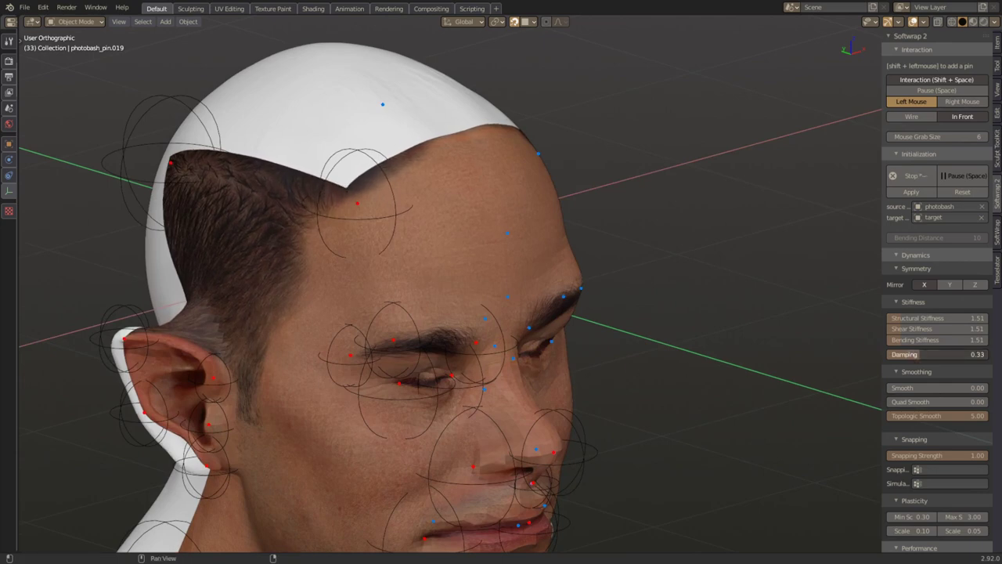
- Add a second hairline pin nearer the forehead's centre, scale it up 2.339 times and move it down the forehead
shift+click(457, 145)
key(s)
click(473, 175)
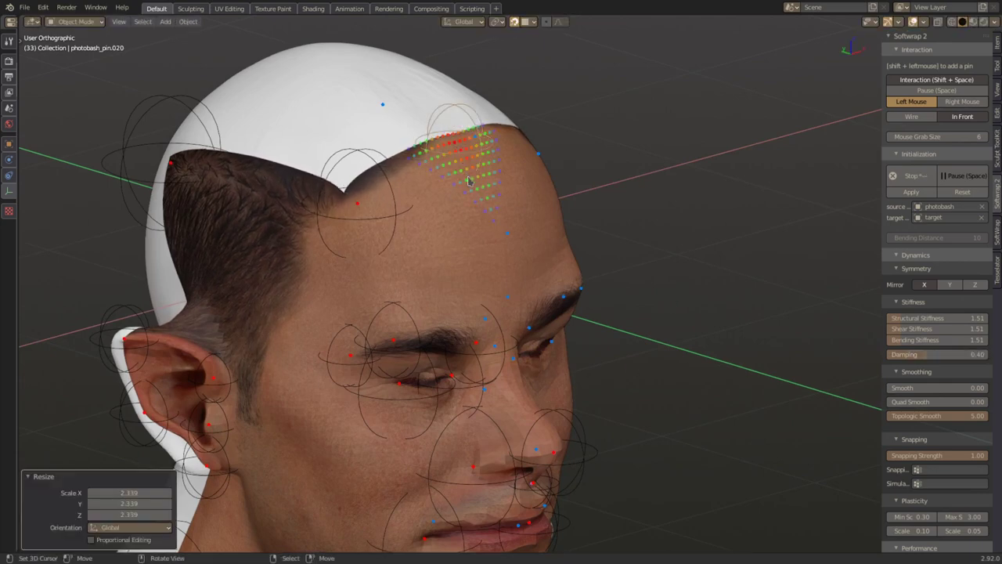
drag(456, 141, 465, 187)
click(461, 176)
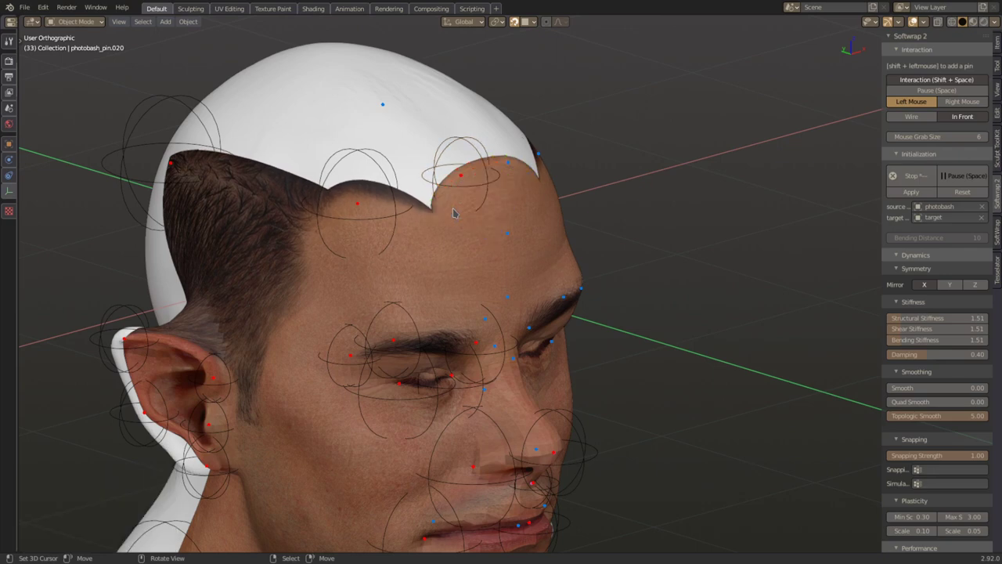
- Set the topologic smooth to 2.42 and the smooth to 1.03 to relax the photo mesh
mouse_move(922, 416)
mouse_down()
mouse_move(889, 416)
mouse_move(936, 415)
mouse_up()
key(a)
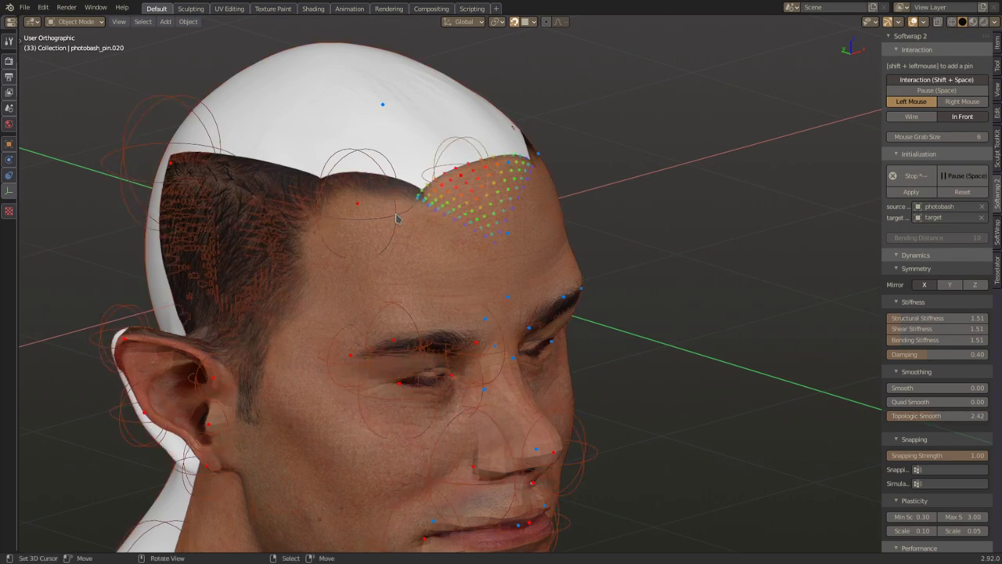
key(a)
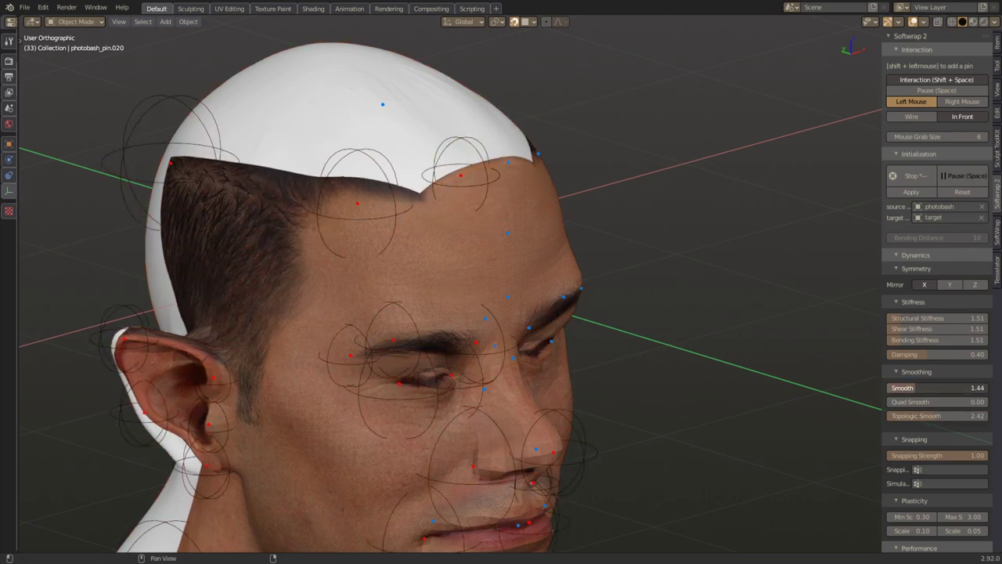
drag(936, 388, 940, 387)
key(a)
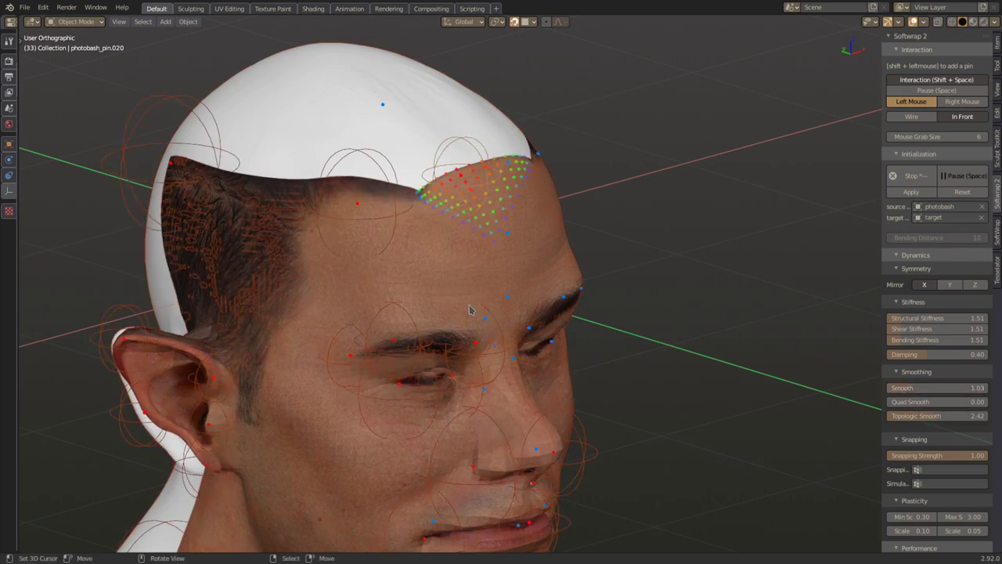
key(a)
- Move the two forehead hairline pins apart and slightly down to even out the hairline
right_click(465, 161)
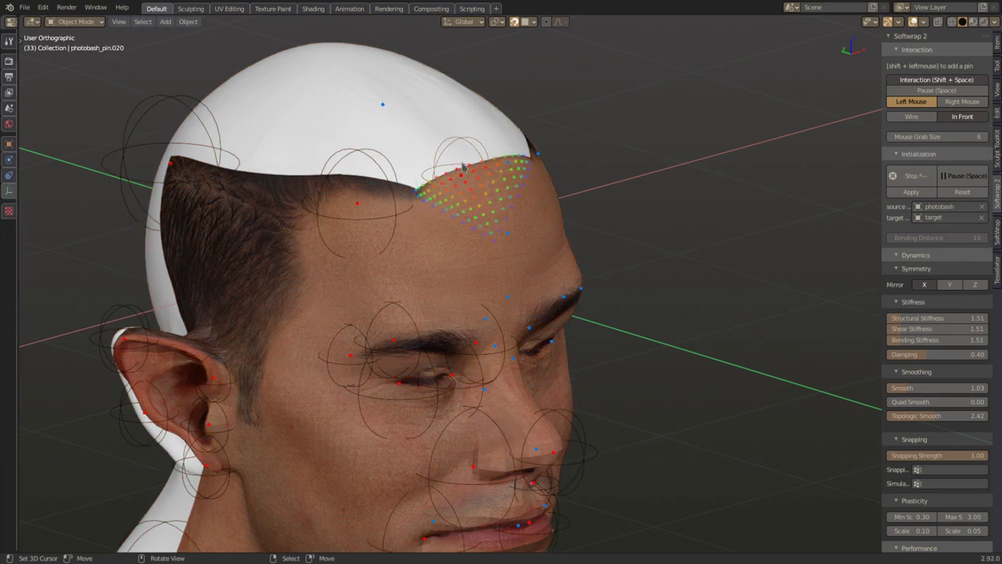
right_drag(460, 178, 472, 181)
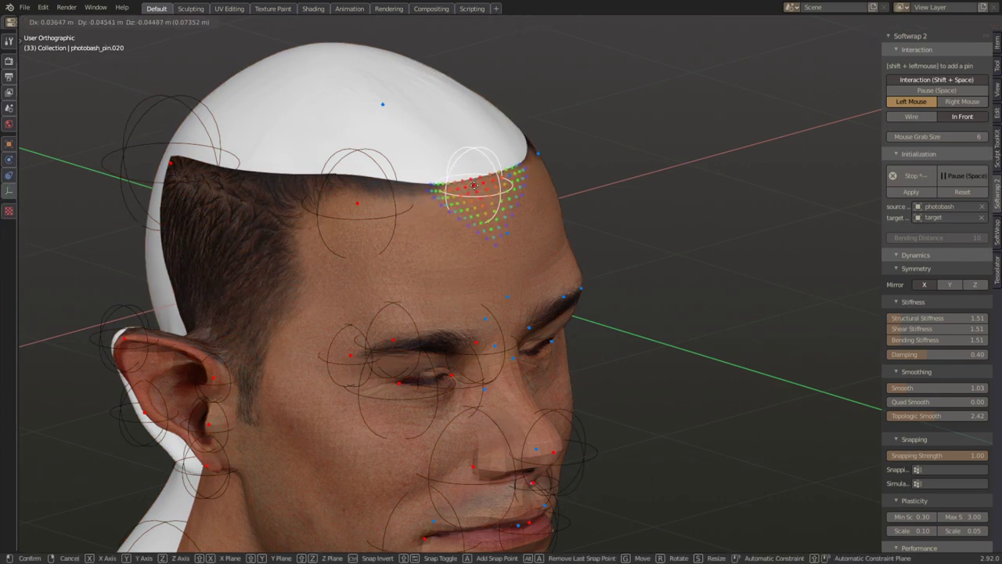
click(474, 185)
shift+click(365, 224)
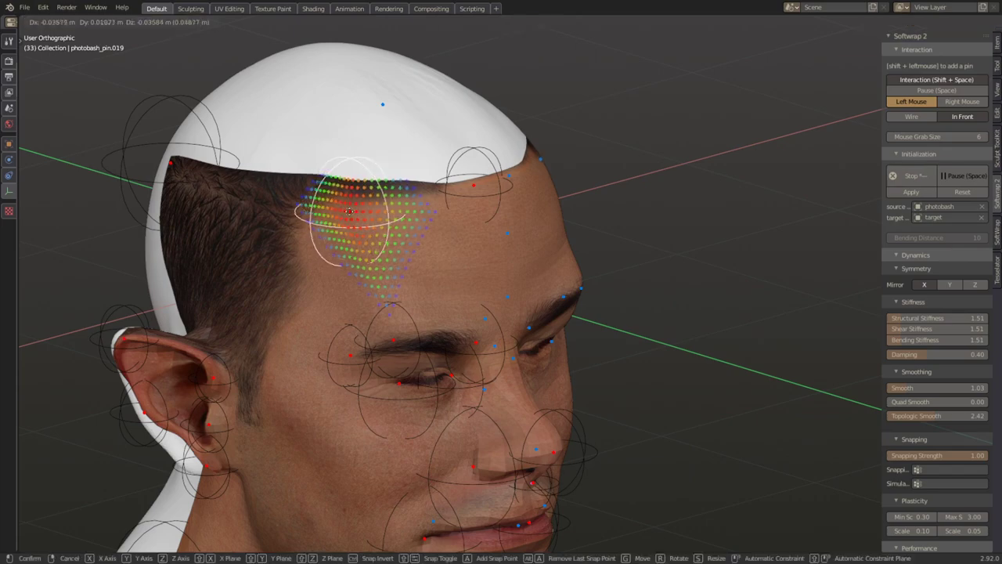
click(310, 289)
- Move the pin on the right ear's outer rim down and outward, and enlarge its influence
middle_drag(311, 290, 313, 352)
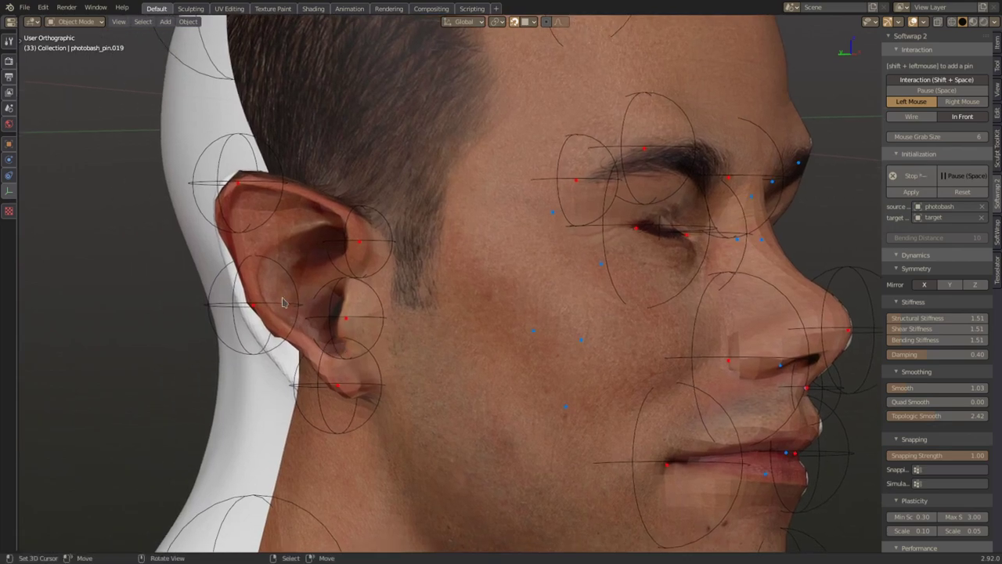
drag(284, 303, 284, 312)
key(s)
click(259, 332)
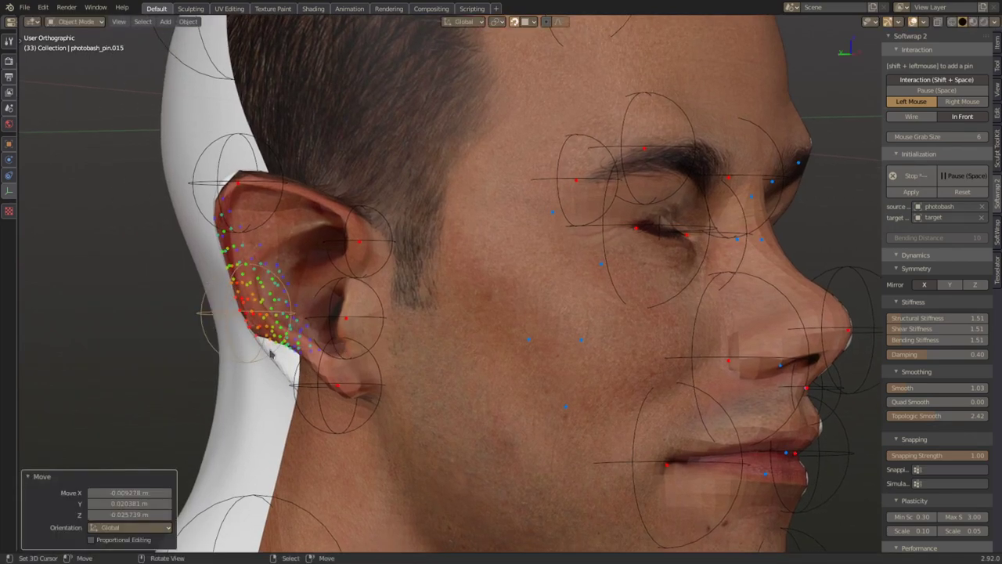
key(s)
click(293, 370)
right_click(293, 371)
- Nudge the right earlobe pin back toward the ear's outer edge
shift+middle_drag(299, 377, 372, 332)
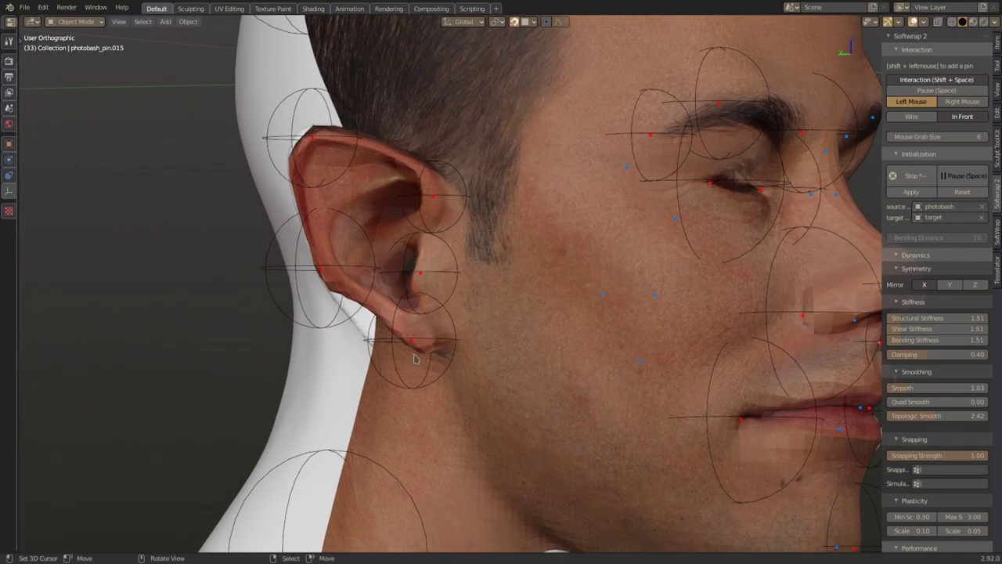
right_drag(408, 345, 399, 341)
drag(399, 341, 403, 338)
- Add a slightly enlarged pin on the lower ear rim above the lobe and move it down to cover the sculpted edge
scroll(306, 362, up, 2)
shift+click(306, 307)
key(s)
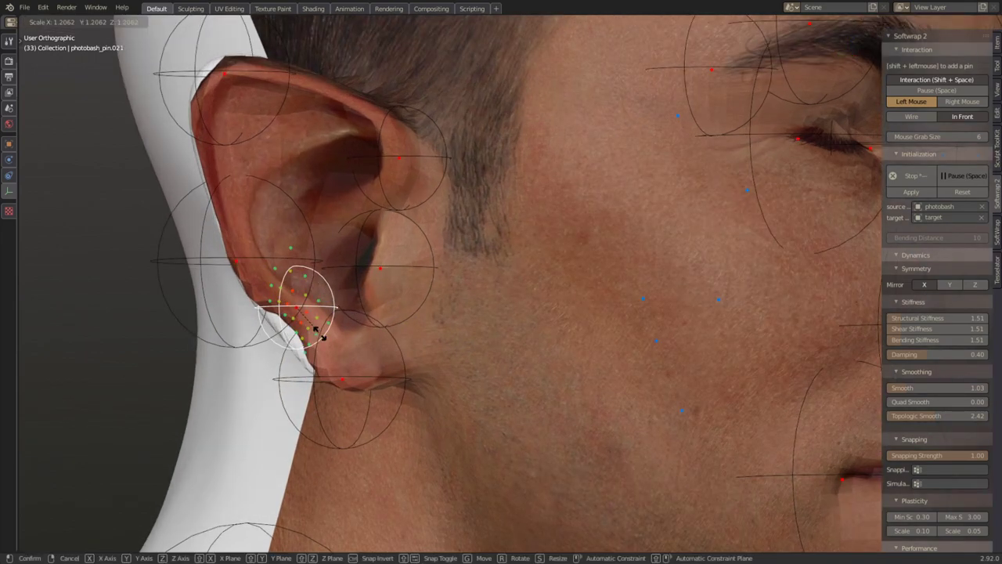
click(317, 336)
key(g)
click(293, 330)
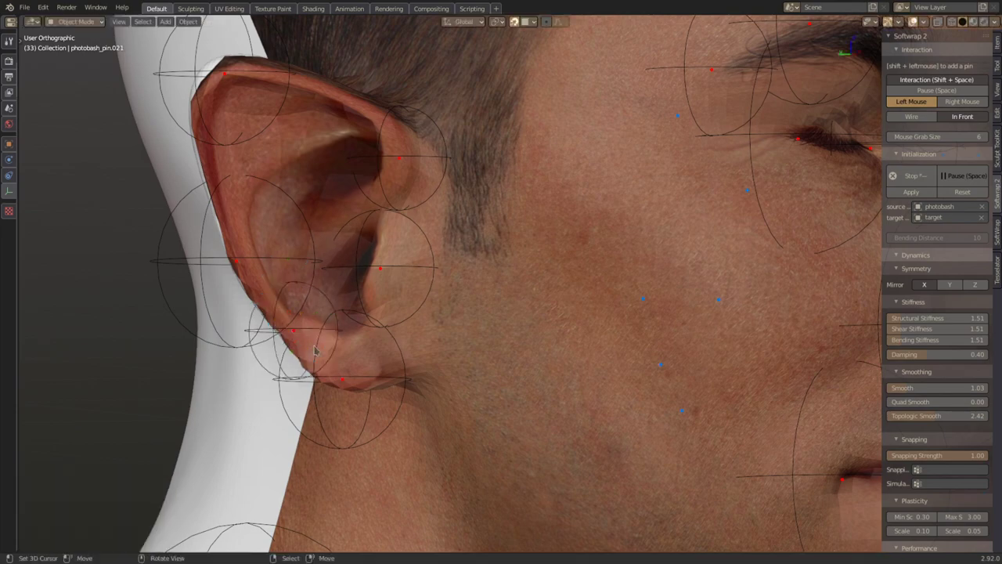
- Add a pin at the upper lip beside the philtrum and move it upward to fit the sculpted lip
scroll(319, 350, down, 2)
middle_drag(319, 350, 517, 381)
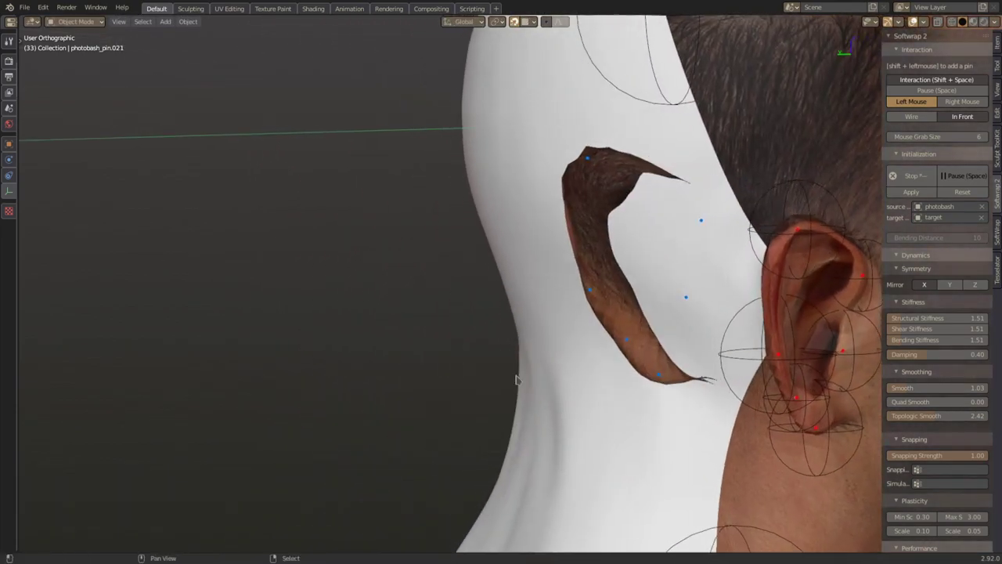
shift+middle_drag(758, 435, 323, 339)
shift+middle_drag(323, 338, 223, 345)
scroll(223, 344, up, 2)
key(g)
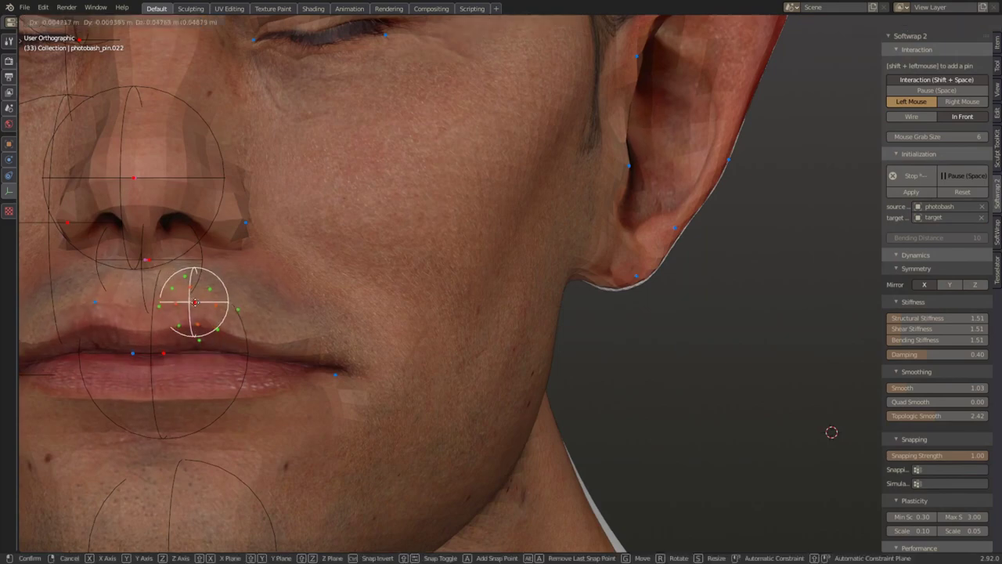
click(195, 304)
- Stop the Softwrap simulation and select the wrapped photo mesh
scroll(200, 304, down, 2)
shift+middle_drag(321, 292, 328, 327)
click(908, 175)
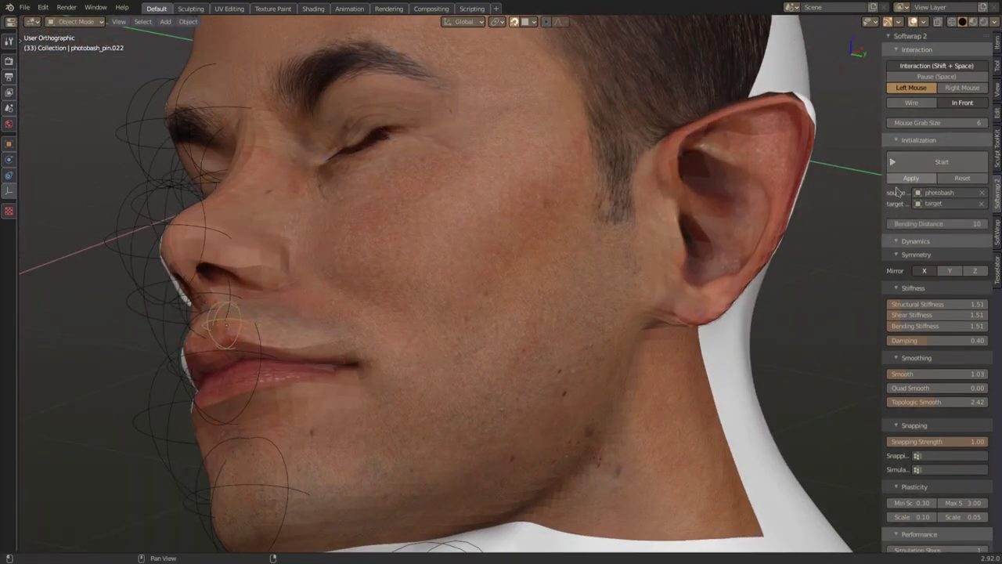
right_click(694, 245)
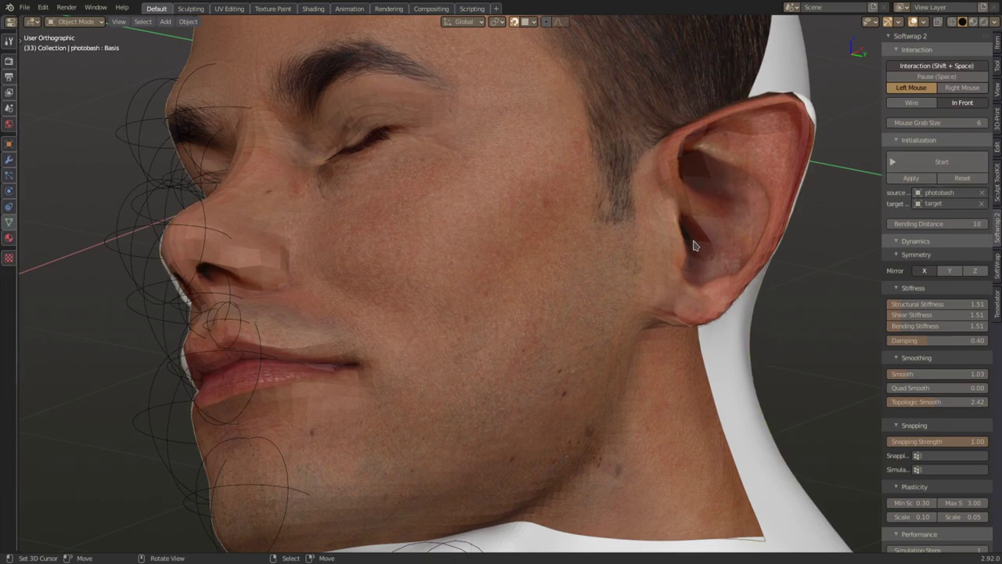
key(z)
right_click(693, 244)
right_click(694, 244)
key(z)
- Subdivide the whole photo plane in Edit Mode and return to Object Mode
key(Tab)
scroll(501, 246, down, 7)
shift+middle_drag(822, 313, 664, 284)
scroll(664, 284, up, 3)
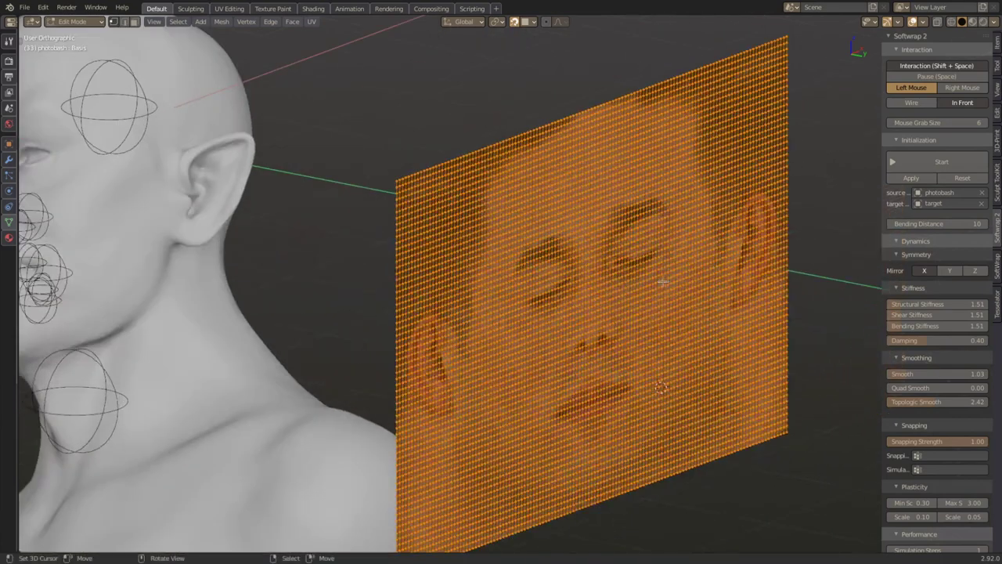
key(w)
click(666, 269)
key(Tab)
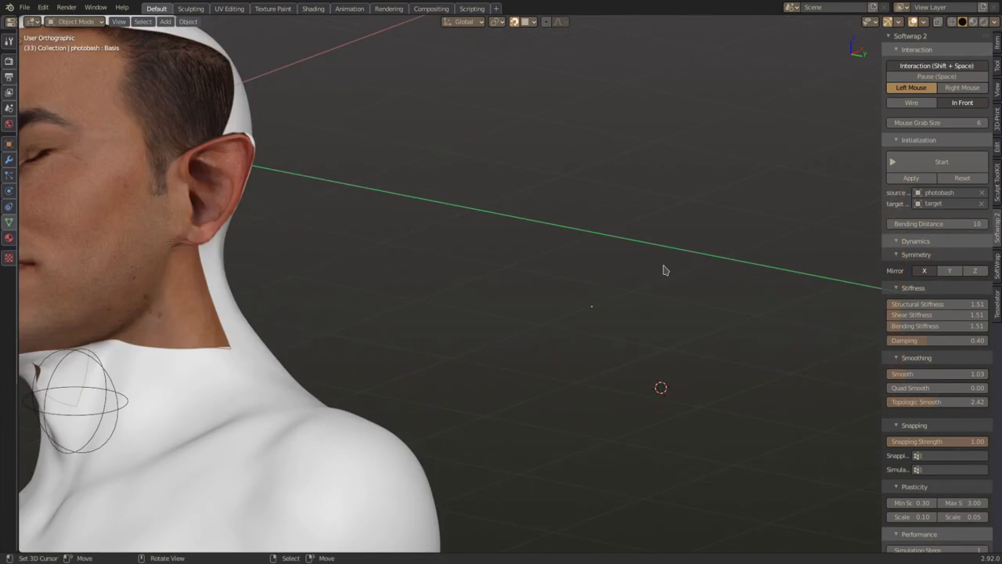
- Restart the Softwrap simulation with the denser photo mesh
scroll(656, 274, down, 3)
shift+middle_drag(384, 277, 623, 295)
scroll(624, 295, up, 4)
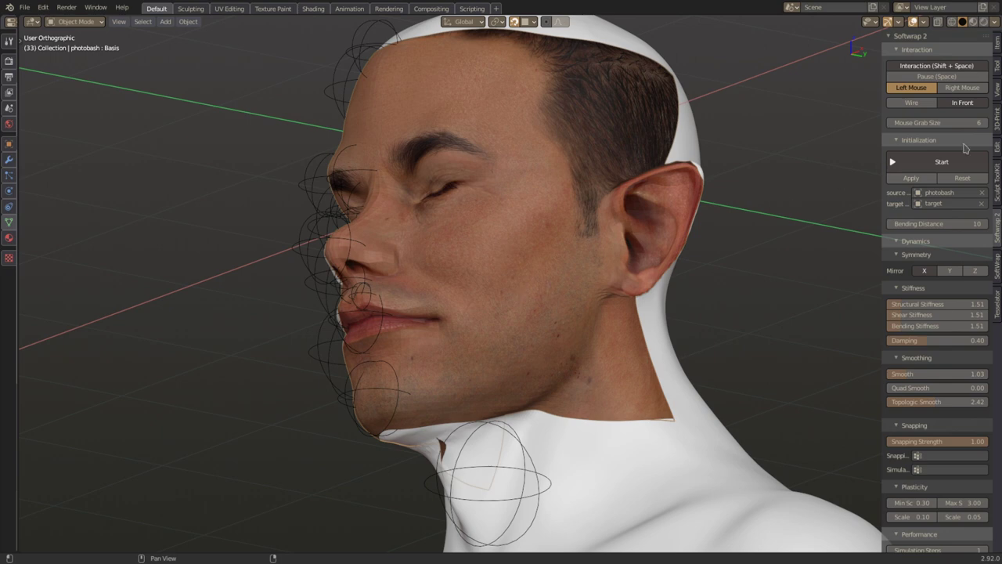
key(shift+space)
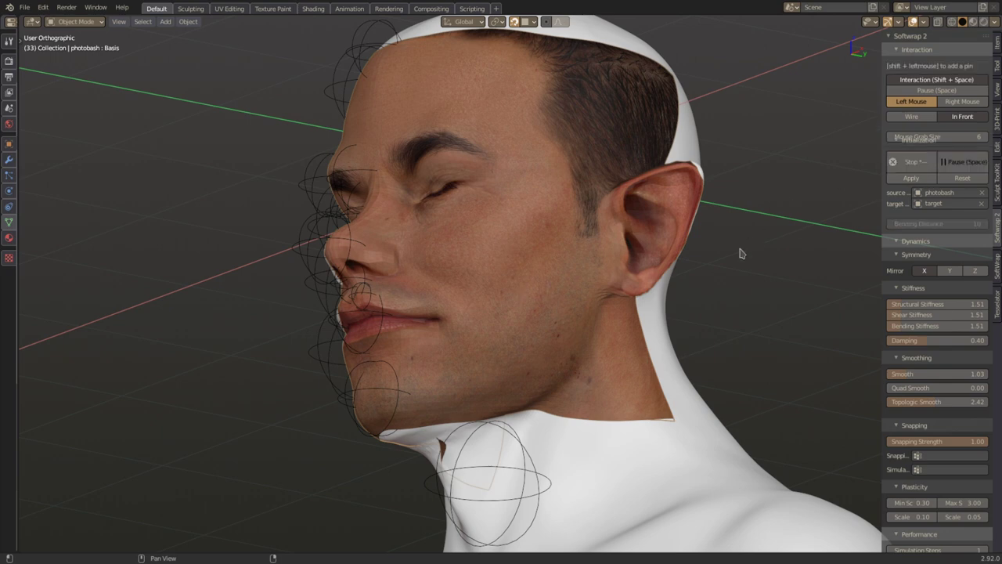
- Add an enlarged pin at the middle of the right eye's lash line and move it down to the lower lid
middle_drag(499, 258, 613, 278)
scroll(587, 281, up, 2)
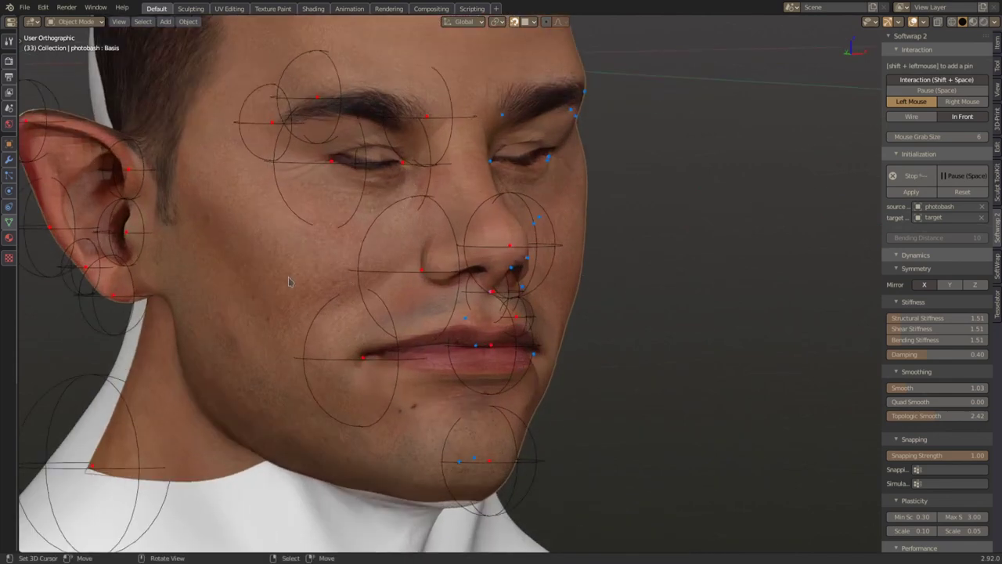
shift+middle_drag(292, 282, 615, 325)
scroll(565, 319, up, 2)
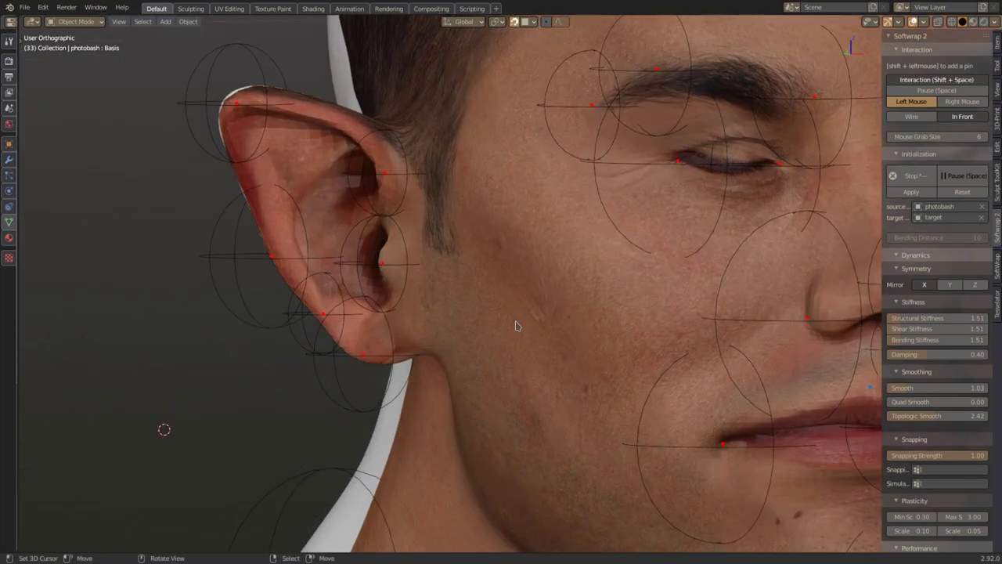
middle_drag(442, 305, 437, 315)
scroll(451, 314, up, 2)
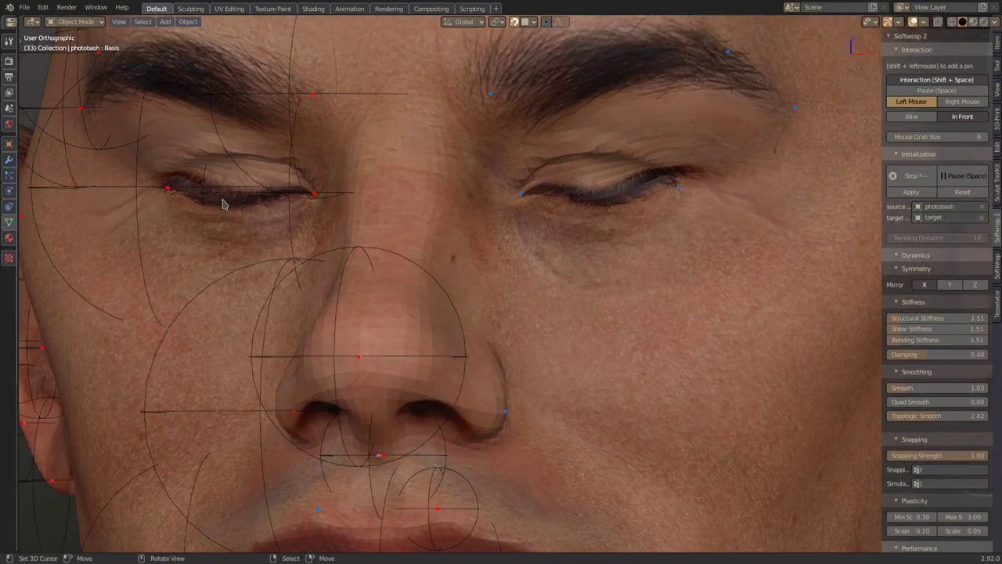
shift+middle_drag(223, 204, 395, 215)
click(406, 206)
key(s)
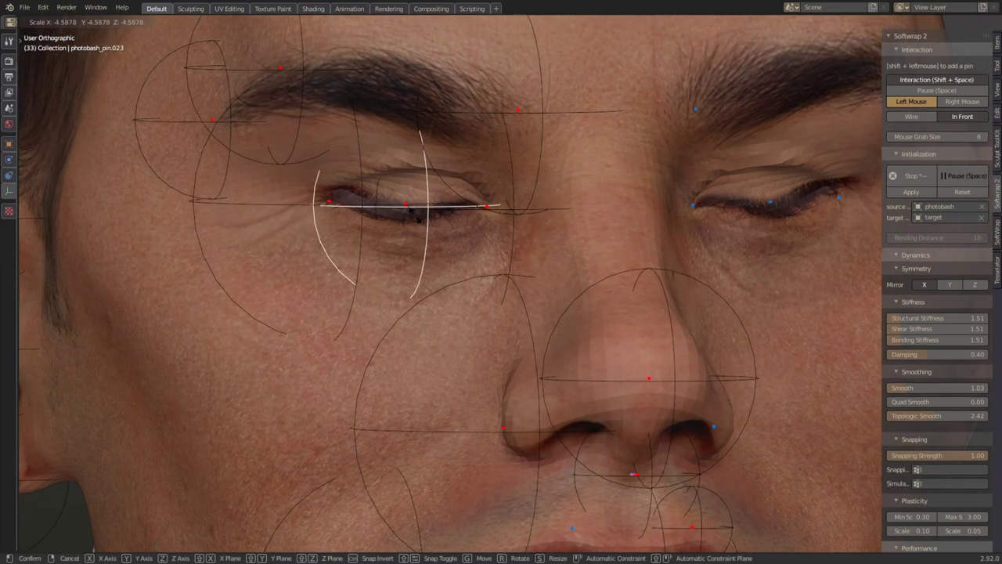
click(408, 212)
key(g)
click(405, 236)
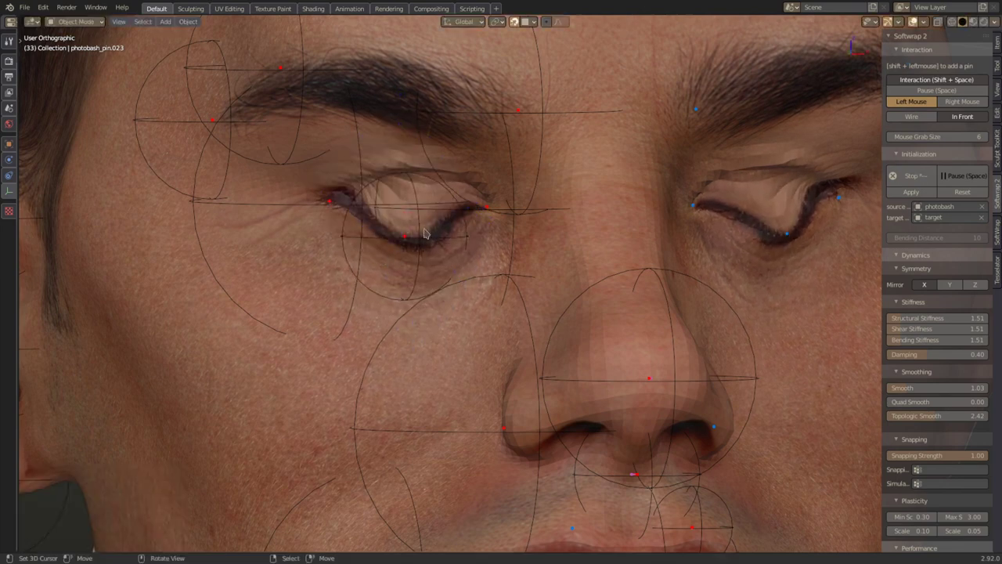
- Add an enlarged pin on the lash line near the right eye's inner corner and move it down to the lower lid
key(s)
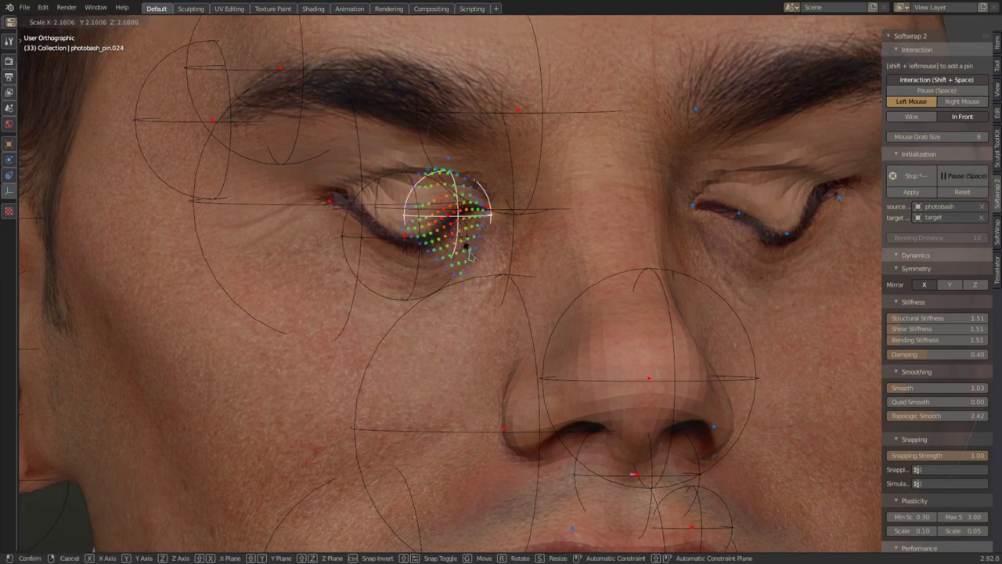
click(471, 255)
key(g)
click(484, 271)
shift+middle_drag(452, 204, 452, 261)
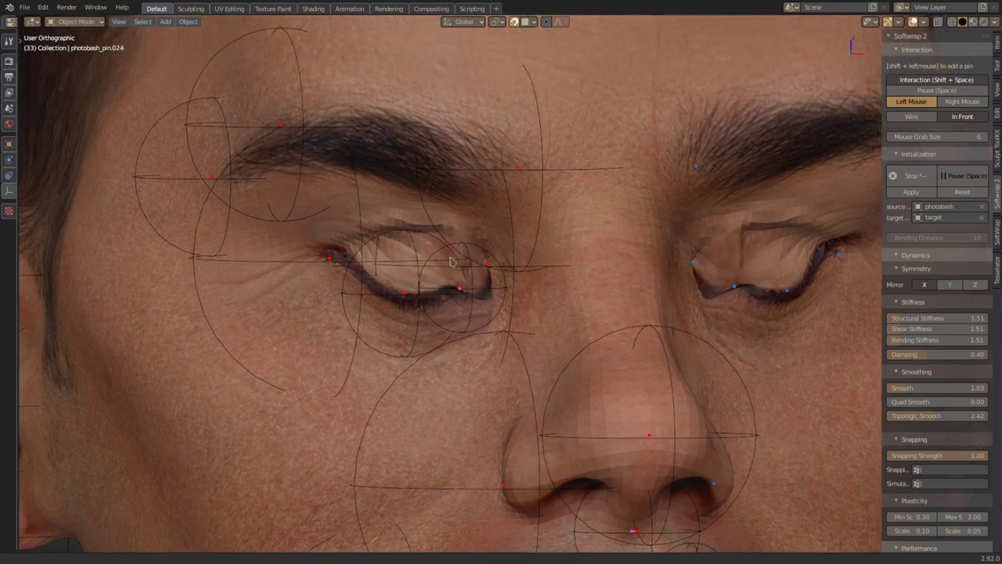
- Move the pin at the right eyebrow's inner end upward
click(523, 171)
key(g)
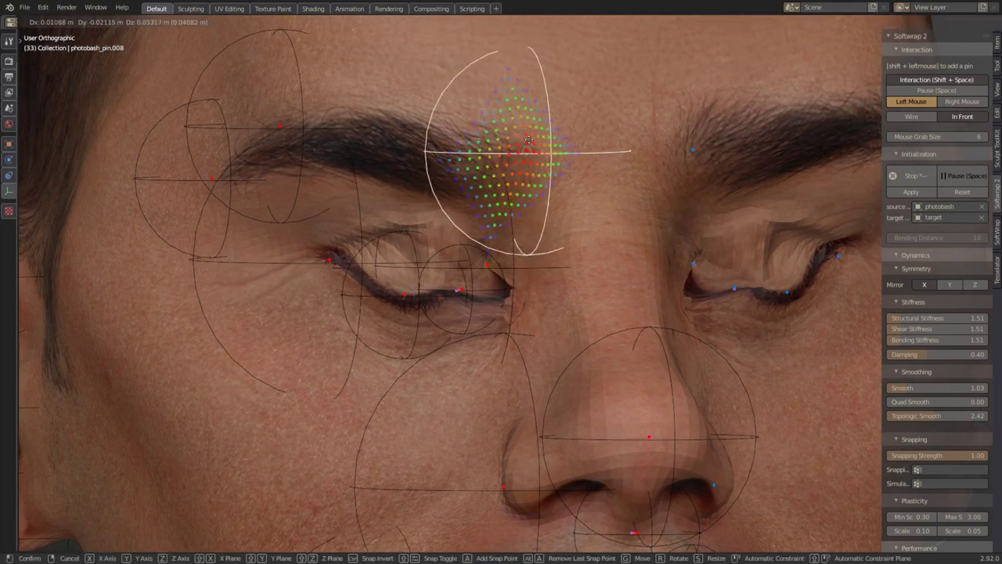
click(533, 136)
- Shrink the lash-line pin near the right eye's inner corner to about 0.65 of its size
right_click(475, 294)
right_click(406, 296)
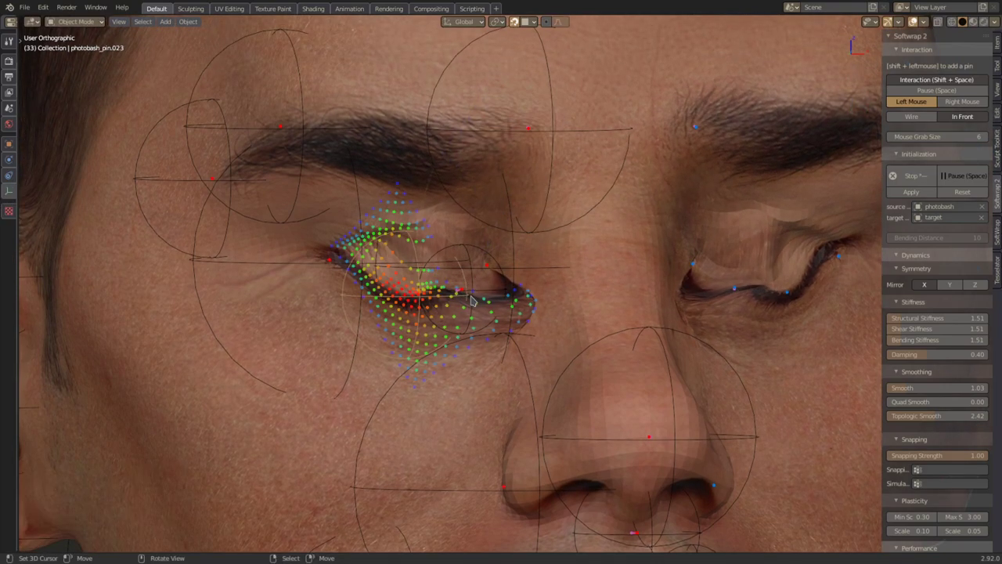
key(s)
right_click(525, 309)
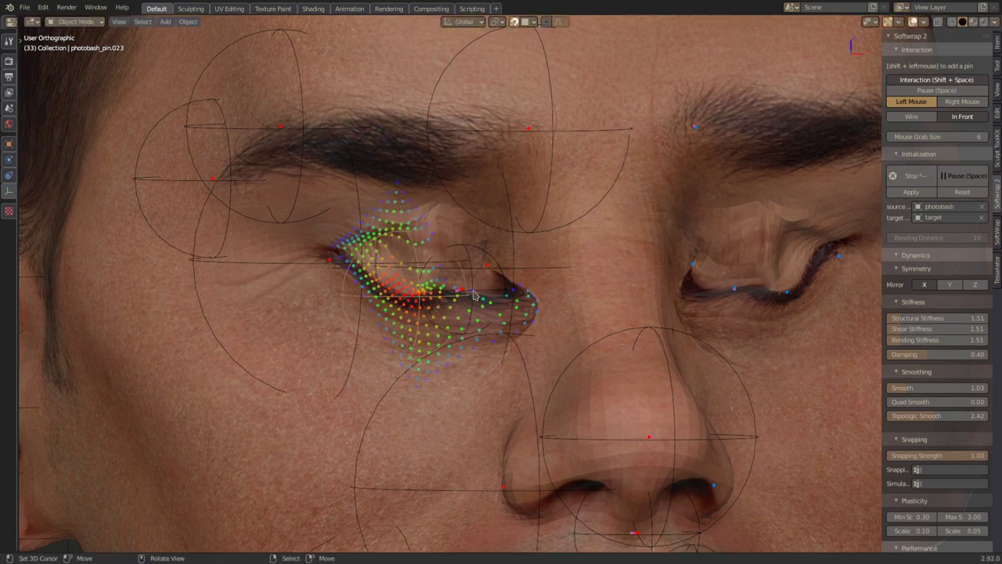
key(s)
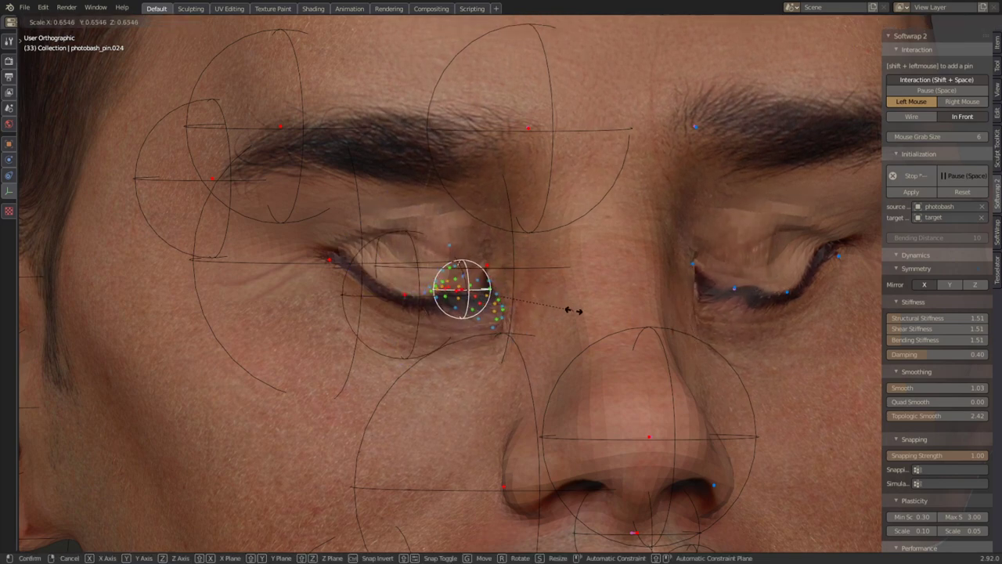
click(573, 311)
- Shrink the pin at the right eye's inner corner to about 0.6 and reposition it slightly toward the nose
scroll(513, 287, up, 3)
click(480, 265)
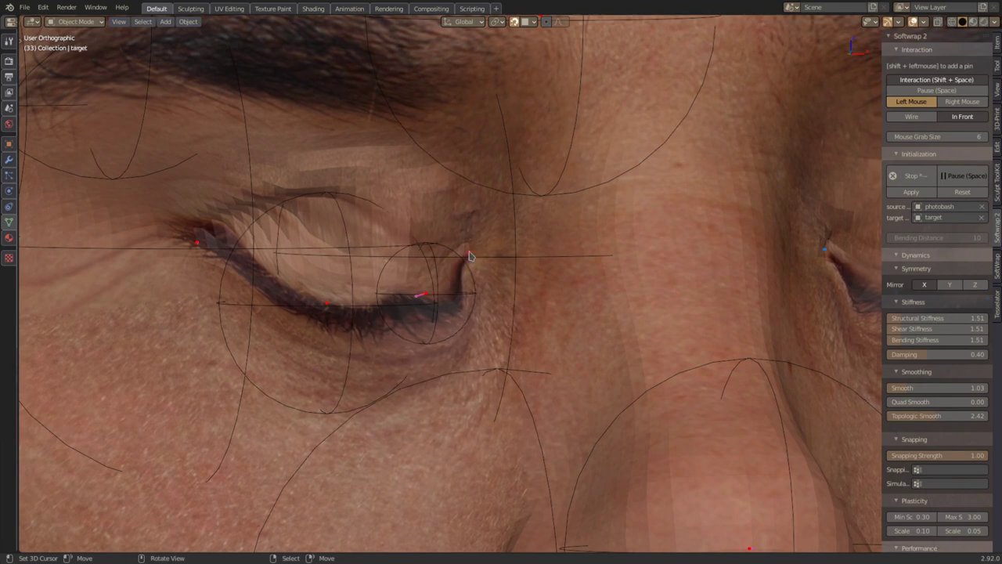
right_click(471, 256)
key(g)
click(487, 276)
key(s)
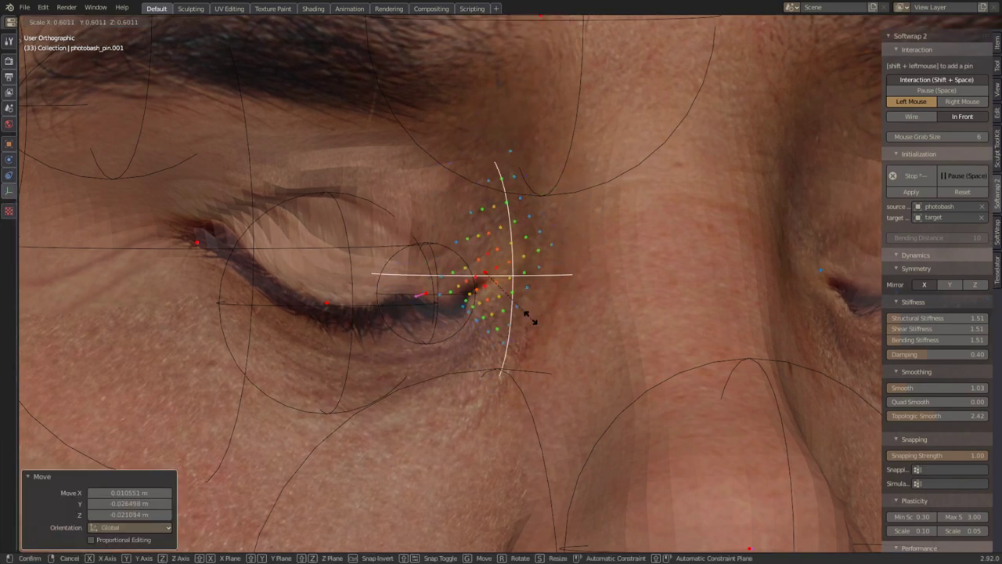
click(530, 316)
key(g)
click(473, 253)
- Delete the small pin on the lash line beside the right eye's inner corner
key(alt+a)
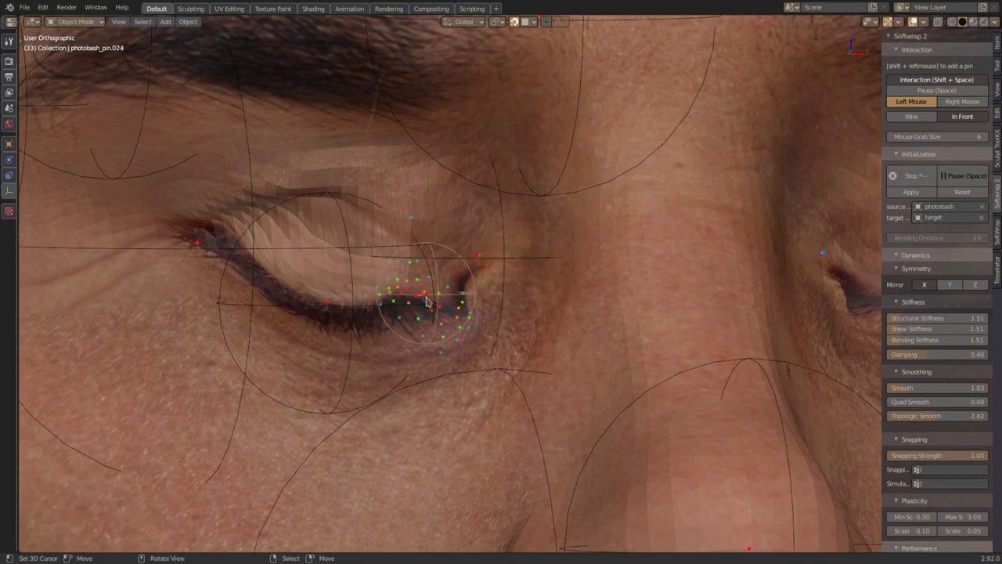
key(Delete)
- Add a pin under the inner half of the right eyebrow, enlarge it about 2.58 times and move it upward
scroll(439, 290, down, 4)
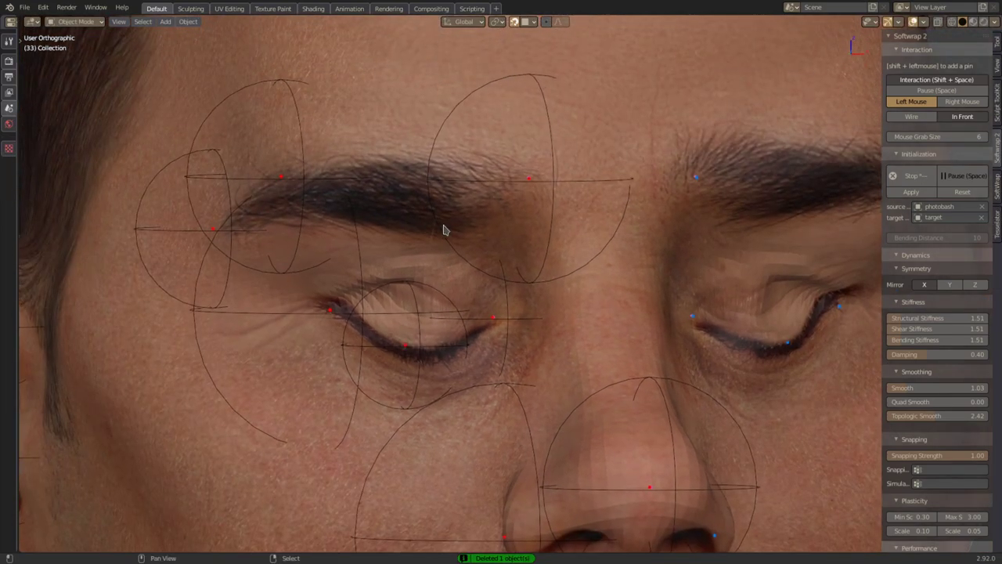
shift+click(444, 230)
click(471, 254)
key(g)
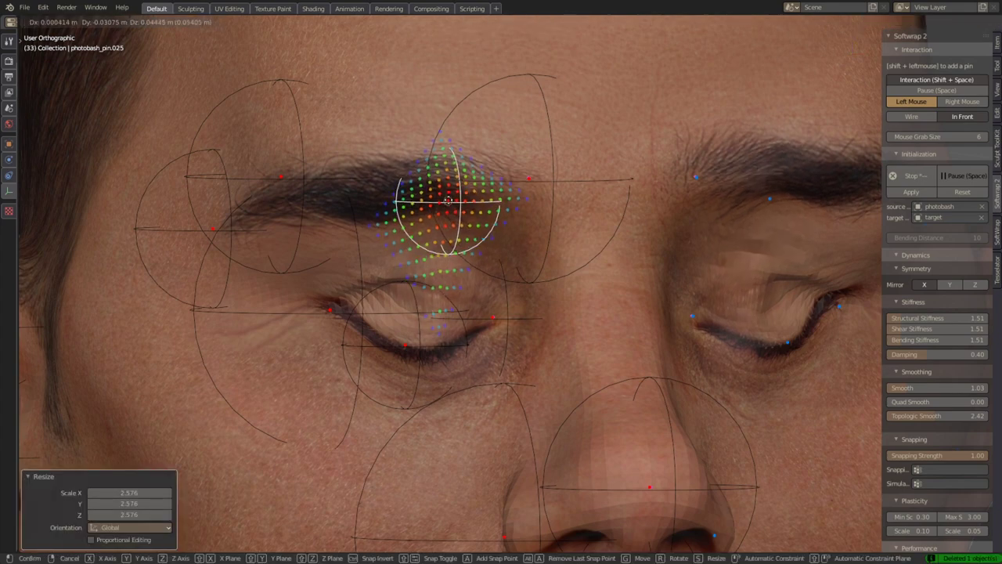
click(482, 227)
key(alt+a)
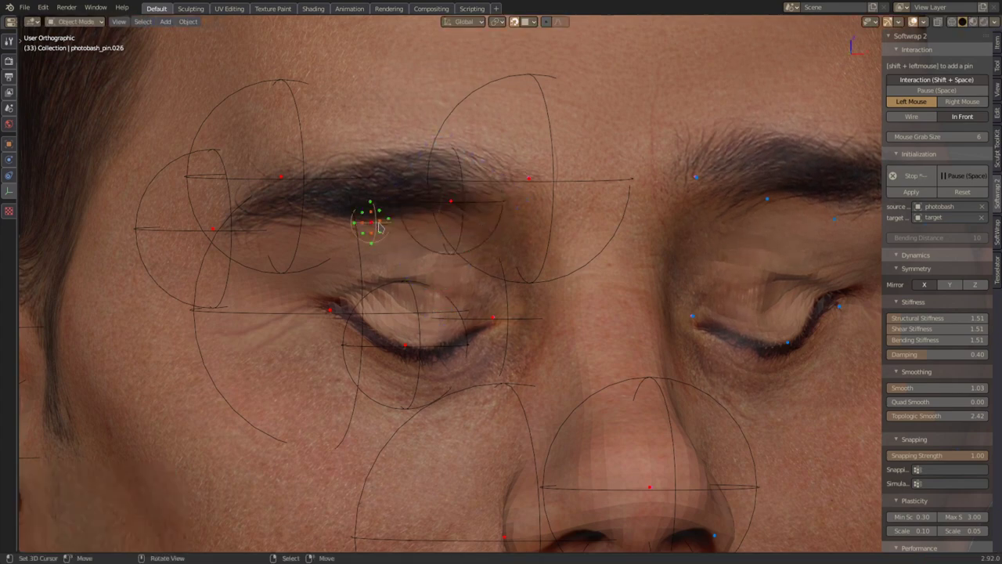
- Enlarge a new pin under the middle of the right eyebrow and move it up to the brow's lower edge
key(s)
click(396, 233)
key(g)
click(400, 217)
key(alt+a)
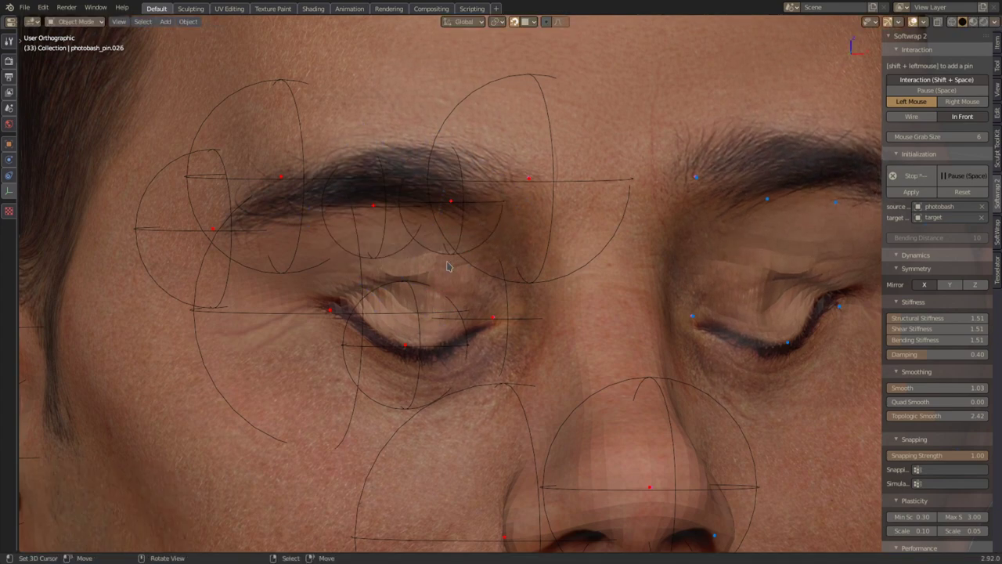
- Move the pin at the right eye's outer corner slightly down and outward
scroll(449, 267, down, 2)
middle_drag(614, 287, 531, 283)
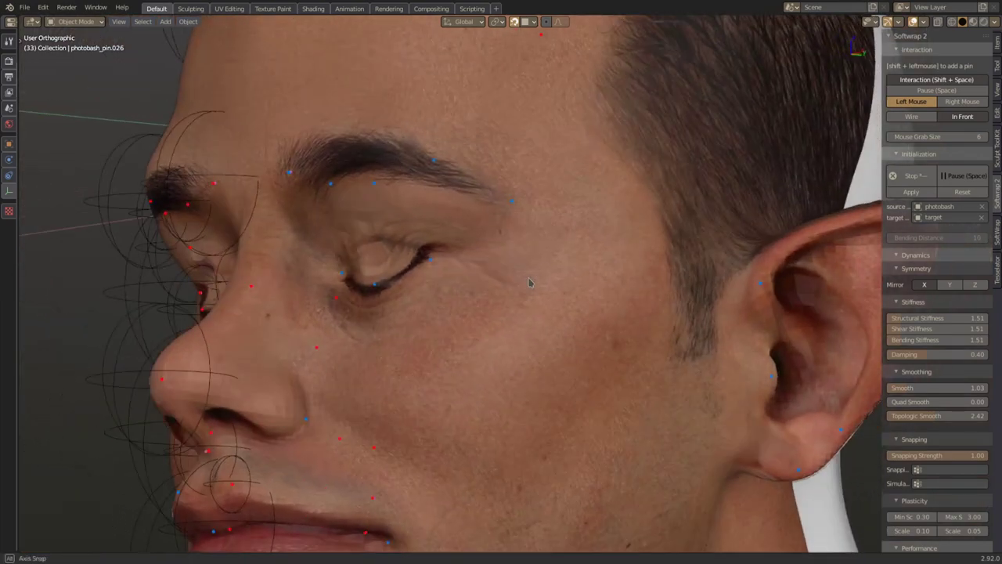
middle_drag(357, 192, 423, 179)
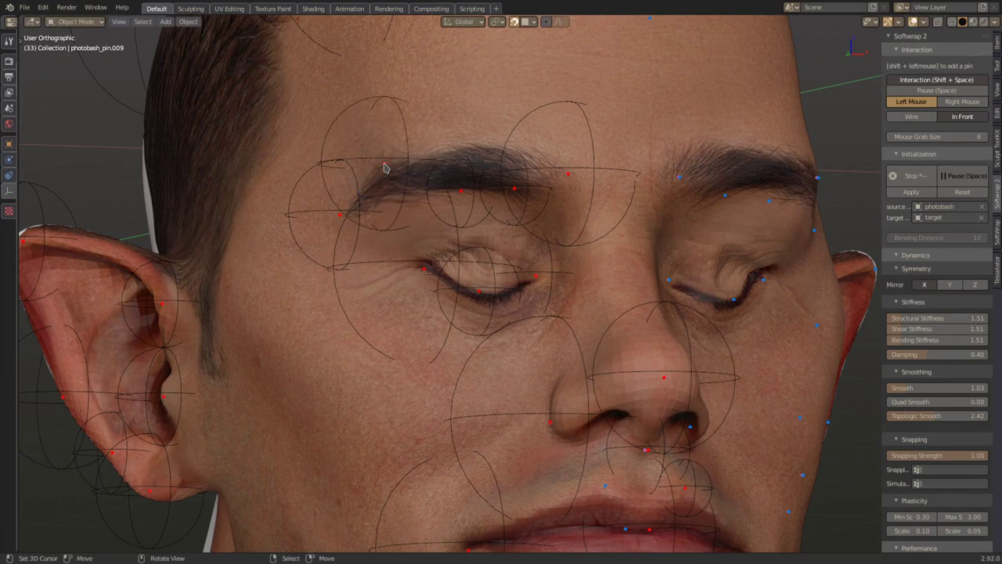
scroll(415, 189, down, 2)
scroll(445, 222, up, 4)
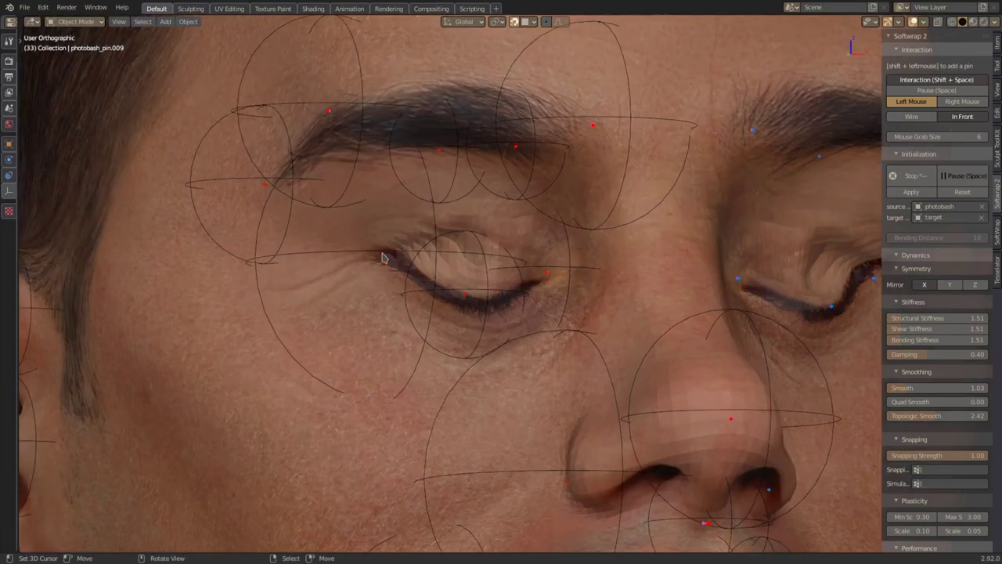
right_click(387, 262)
key(g)
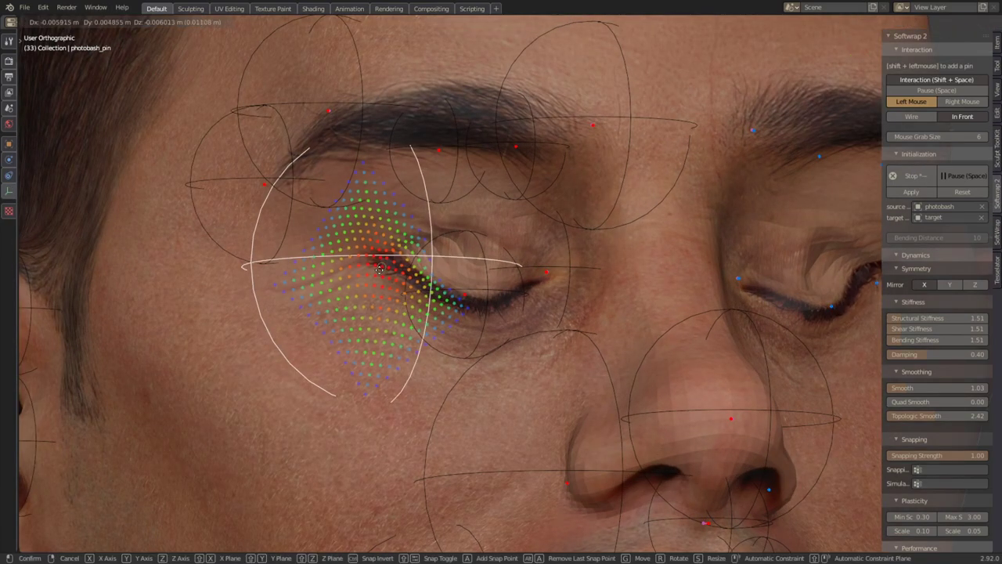
click(367, 276)
middle_drag(367, 280, 417, 278)
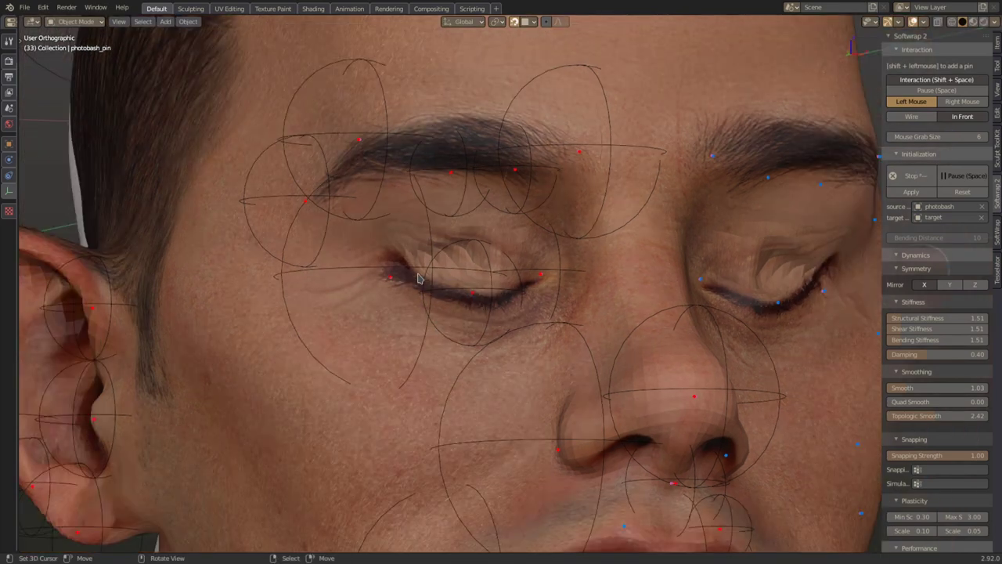
- Raise Topologic Smooth to 3.32 and stop the Softwrap simulation
scroll(420, 279, down, 5)
shift+middle_drag(678, 361, 581, 279)
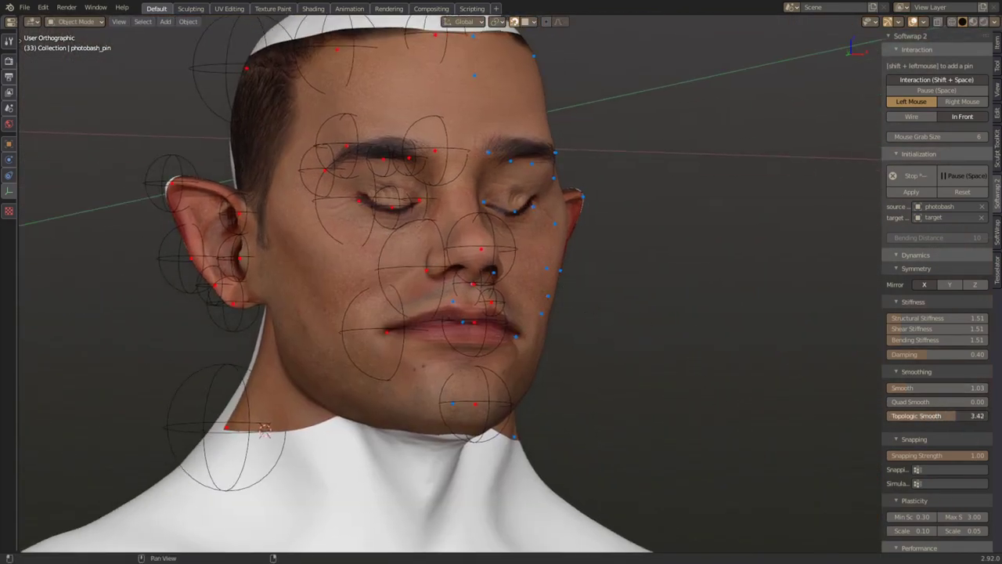
middle_drag(866, 329, 491, 316)
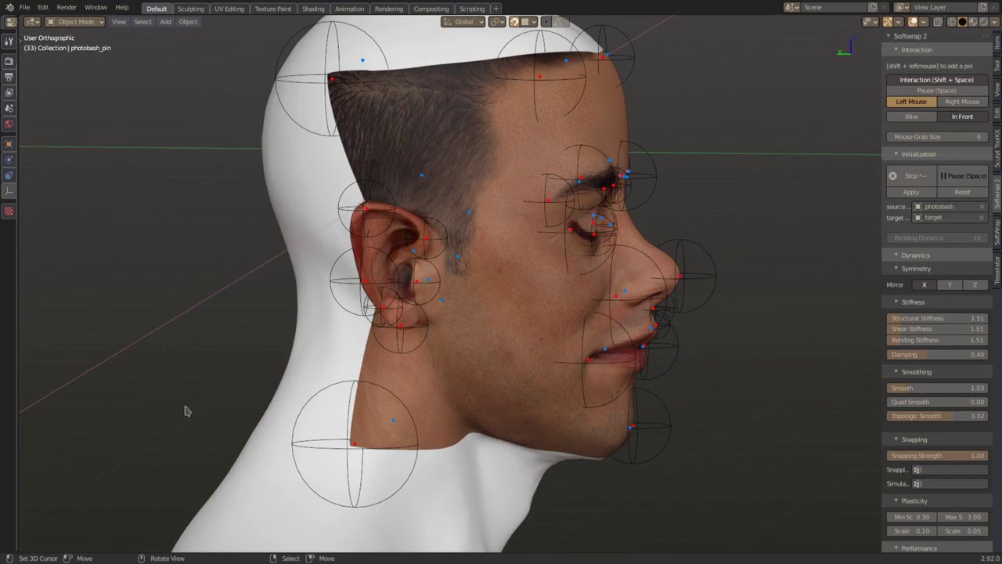
click(926, 175)
- Examine the wrapped face and ear on the bust from side and three-quarter angles
scroll(791, 191, down, 2)
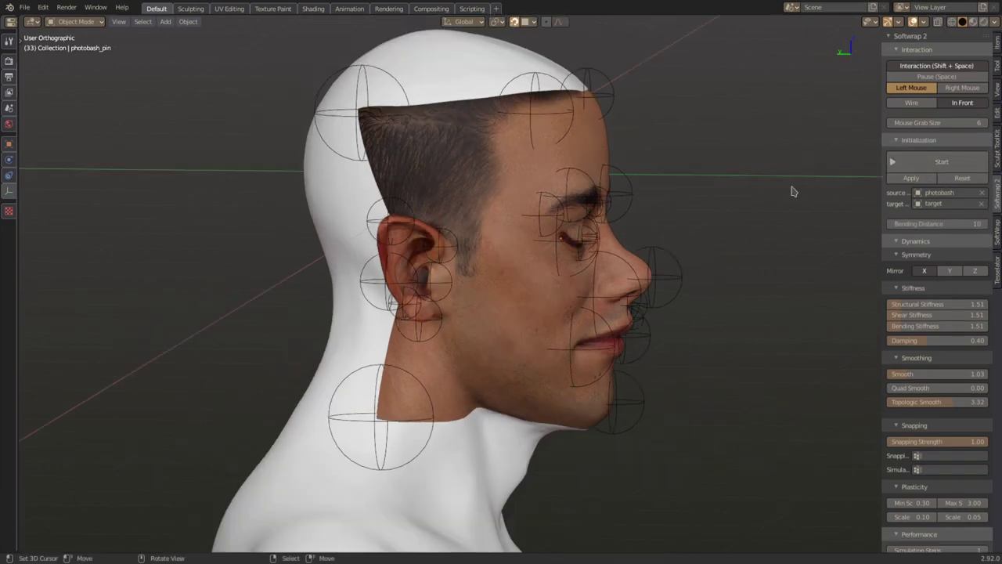
middle_drag(789, 191, 624, 213)
scroll(660, 244, up, 3)
middle_drag(660, 244, 586, 195)
scroll(586, 195, up, 2)
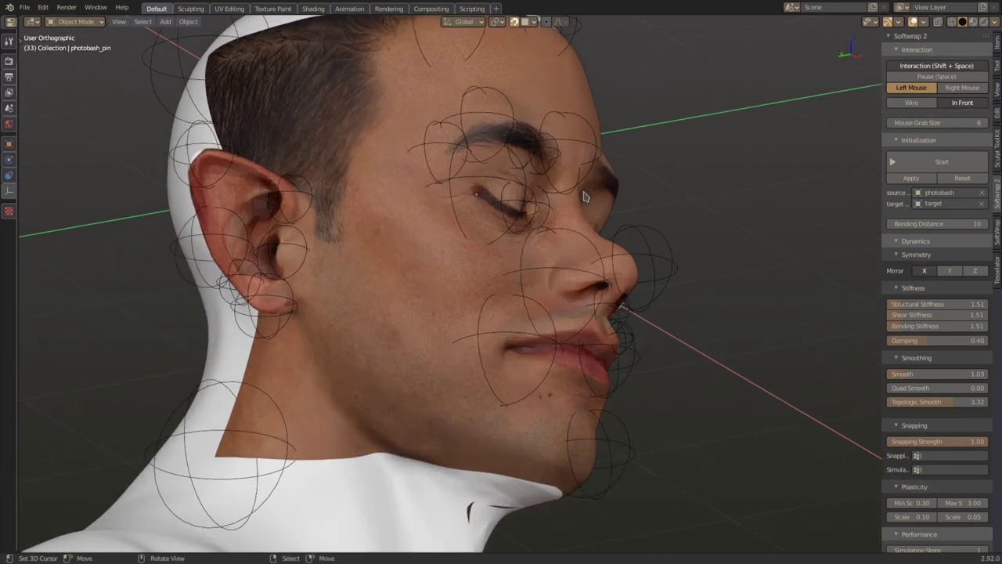
middle_drag(194, 292, 196, 317)
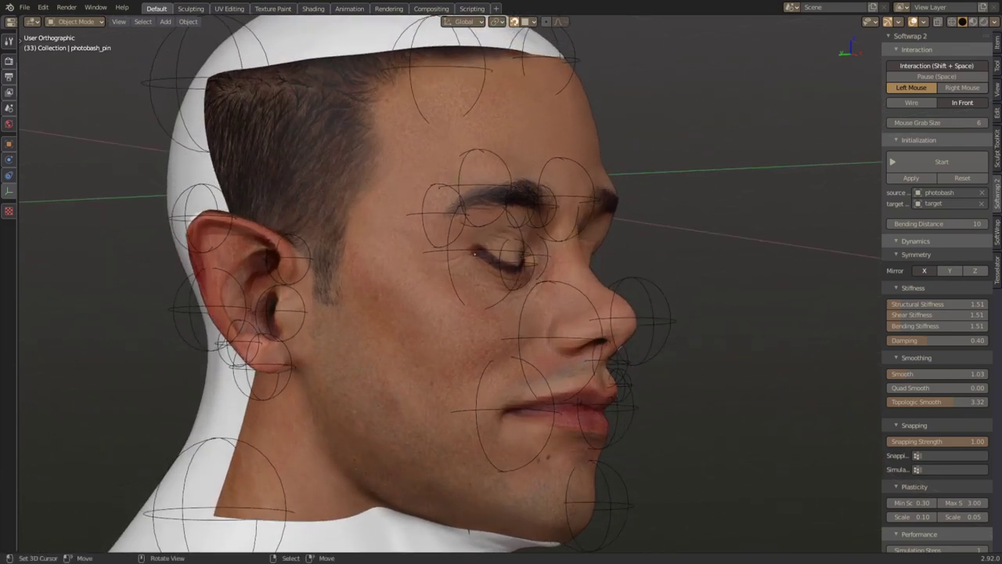